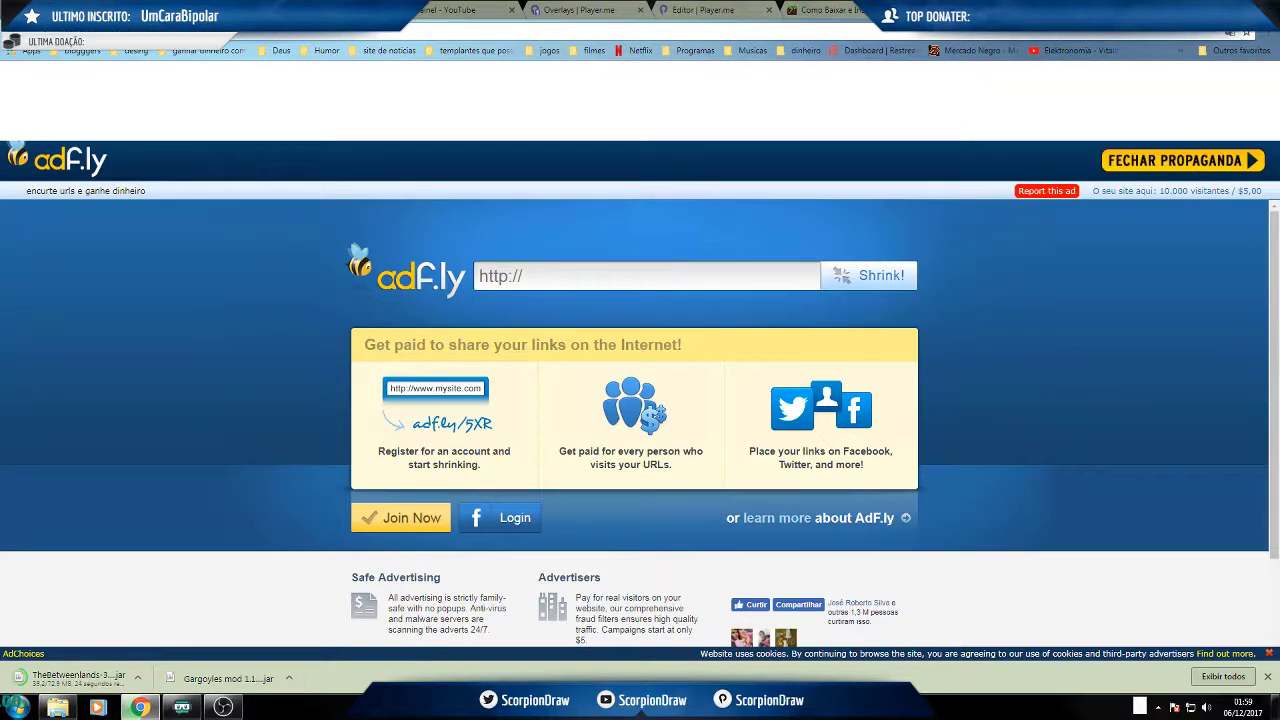
Close the adf.ly ad page and clear the open windows to show the desktop.
key("ctrl+w")
key("alt+Tab")
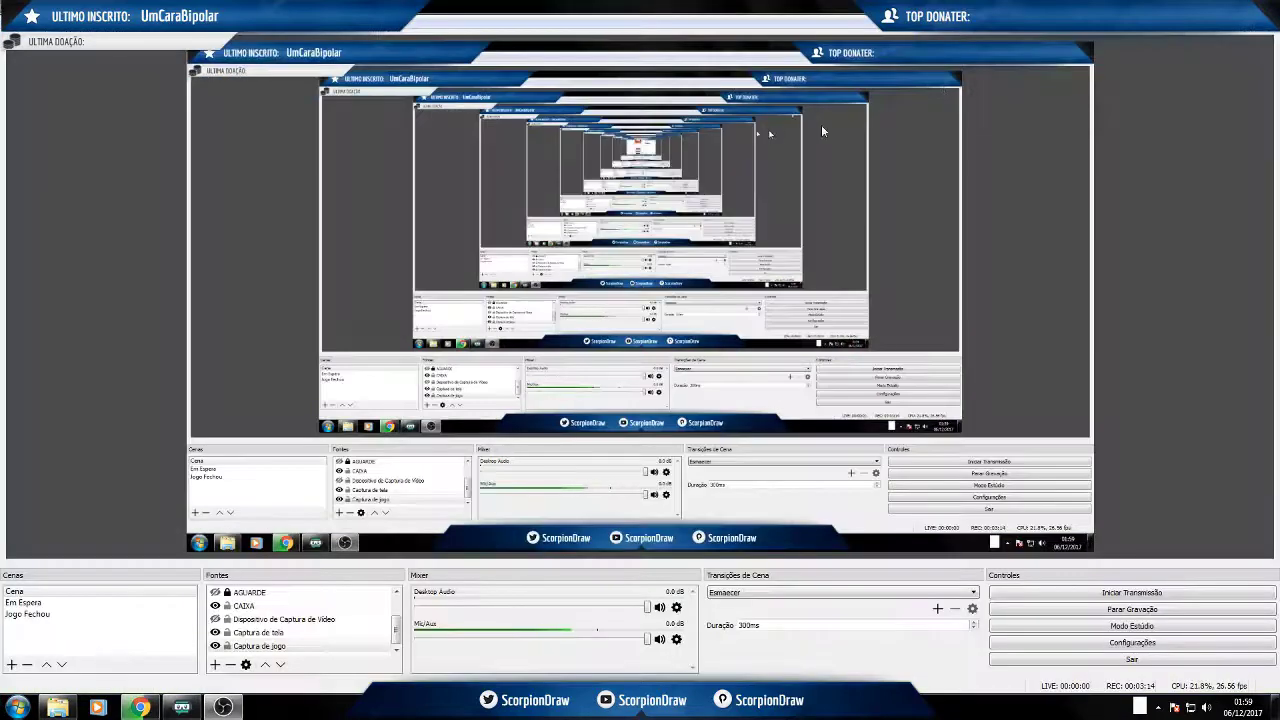
key("alt+Tab")
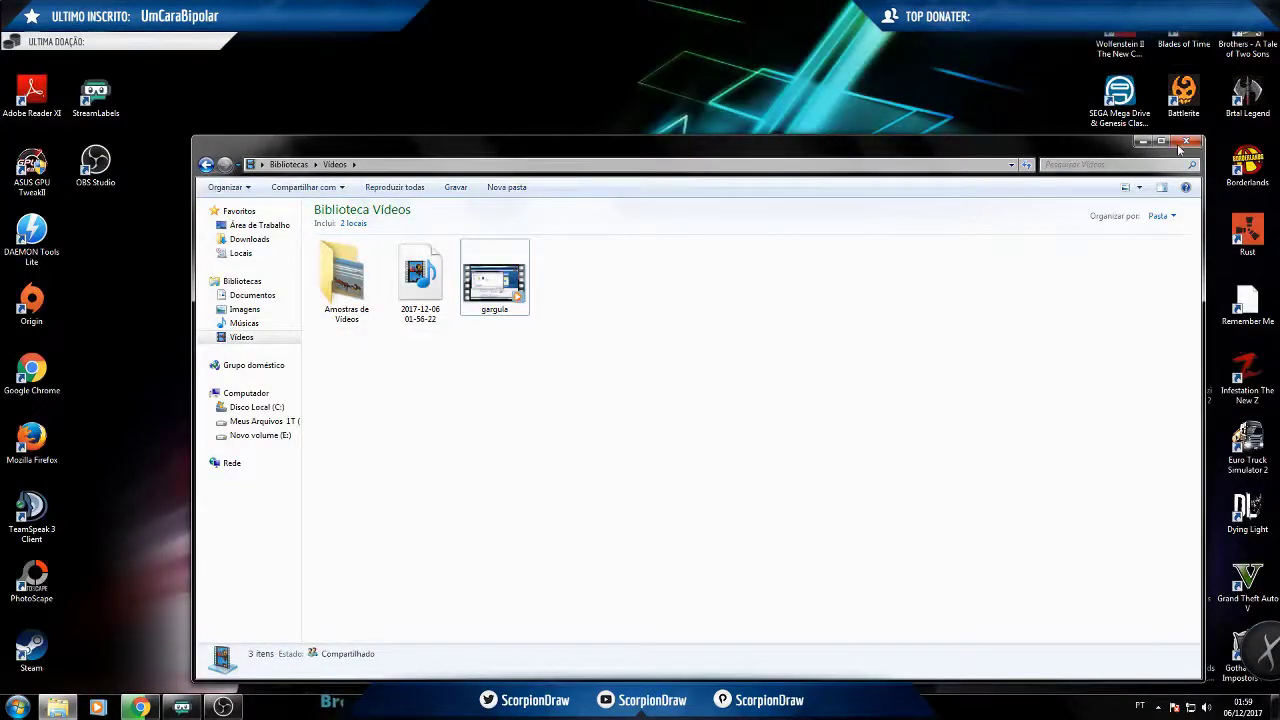
key("super+d")
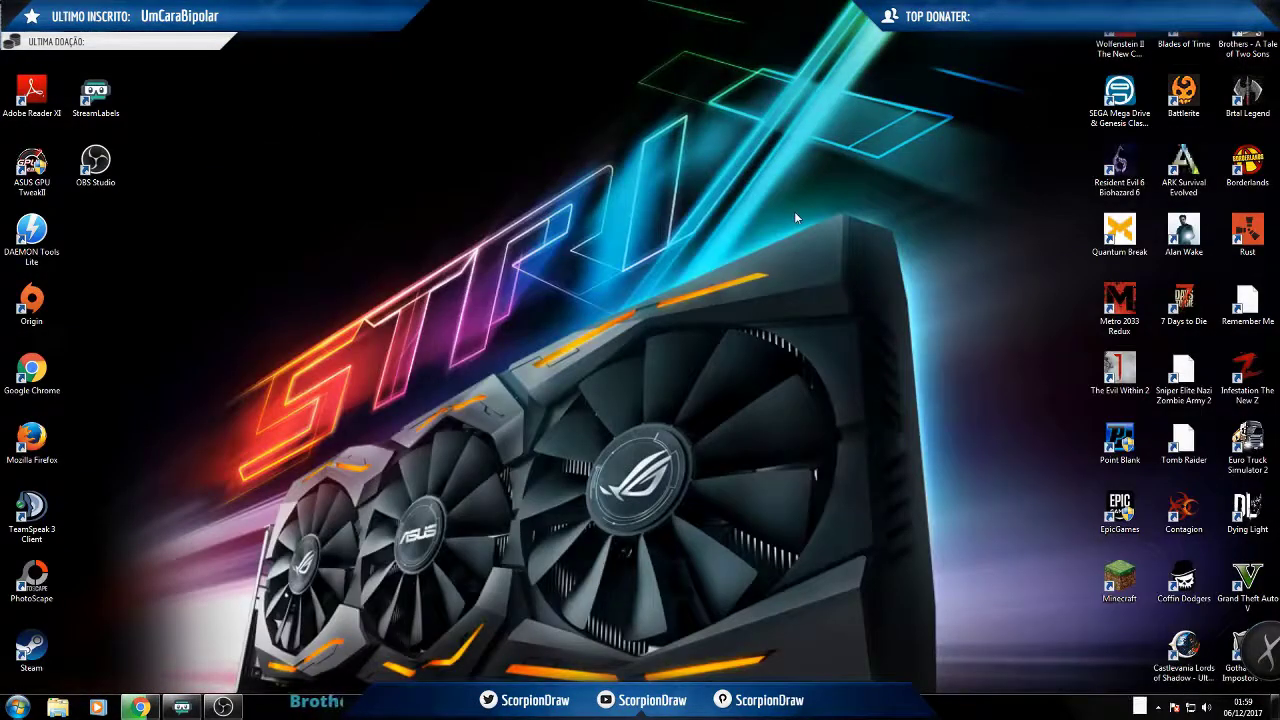
Switch to Chrome and show the downloaded TheBetweenlands jar in its containing folder.
left_click(143, 704)
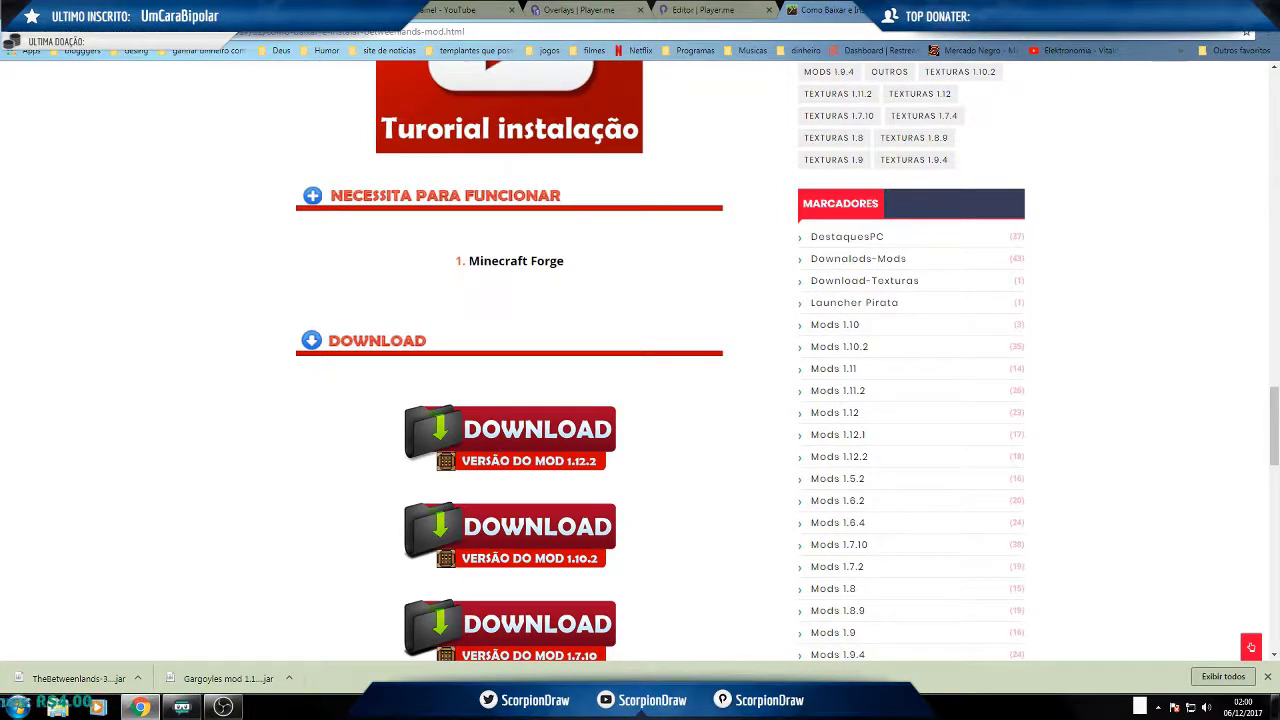
scroll(1180, 131, "down", 2)
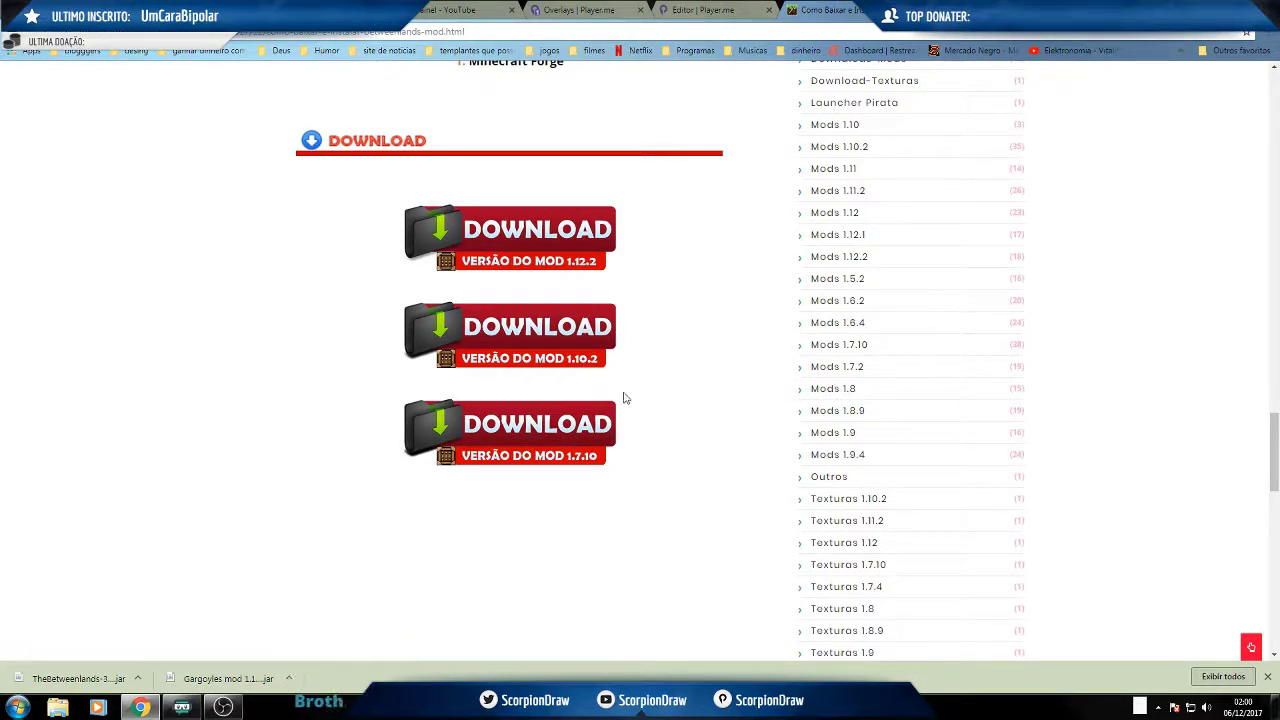
left_click(1160, 707)
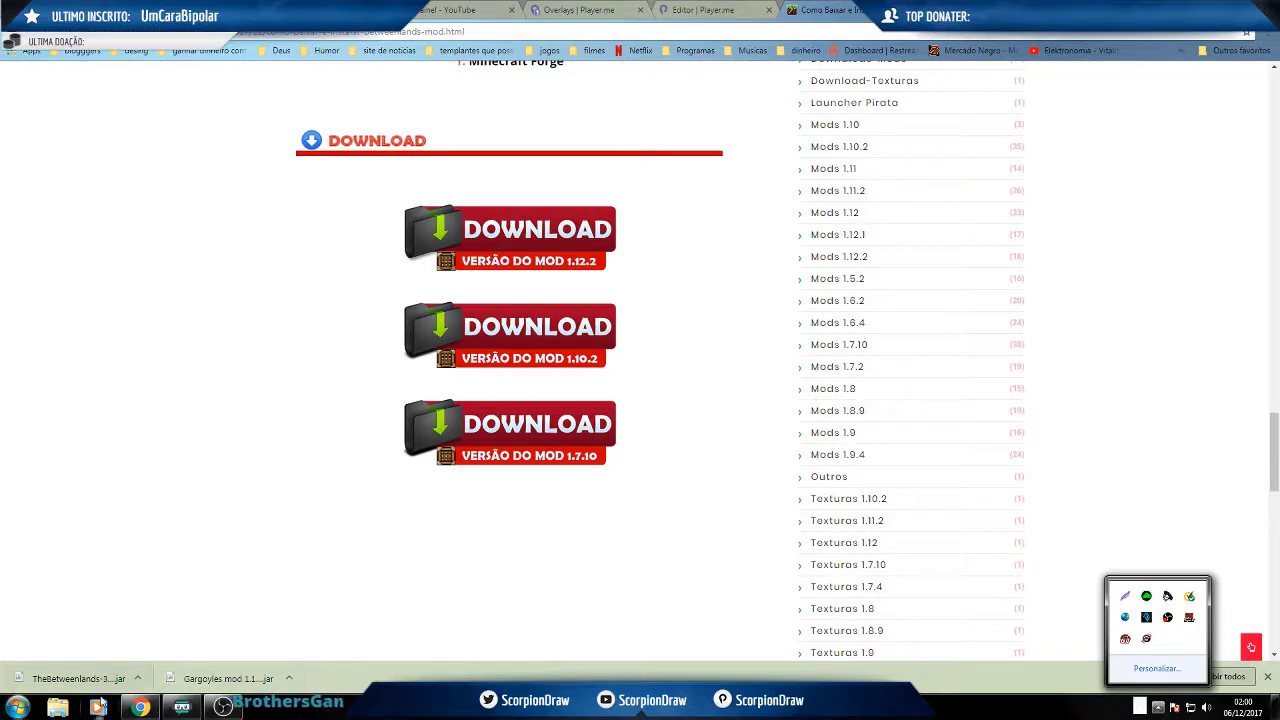
left_click(137, 678)
left_click(170, 633)
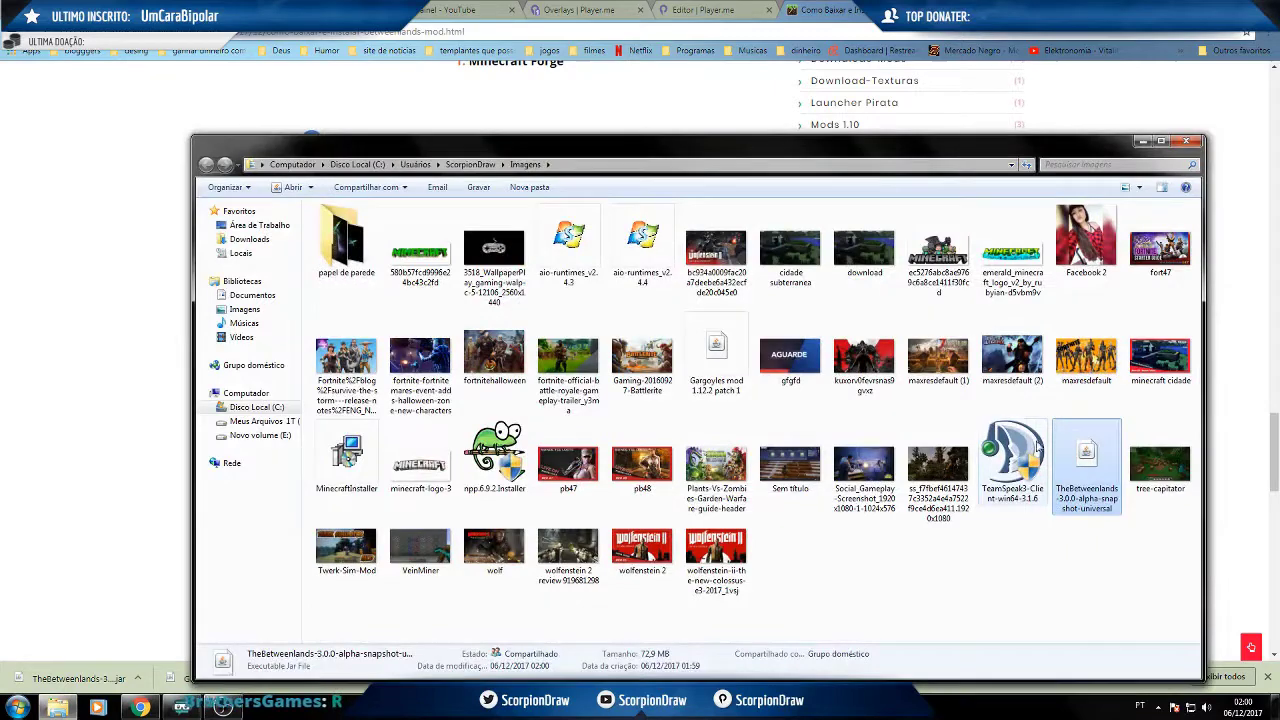
Copy the TheBetweenlands-3.0.0-alpha-snapshot-universal file, then close its folder and return to the desktop.
right_click(1058, 446)
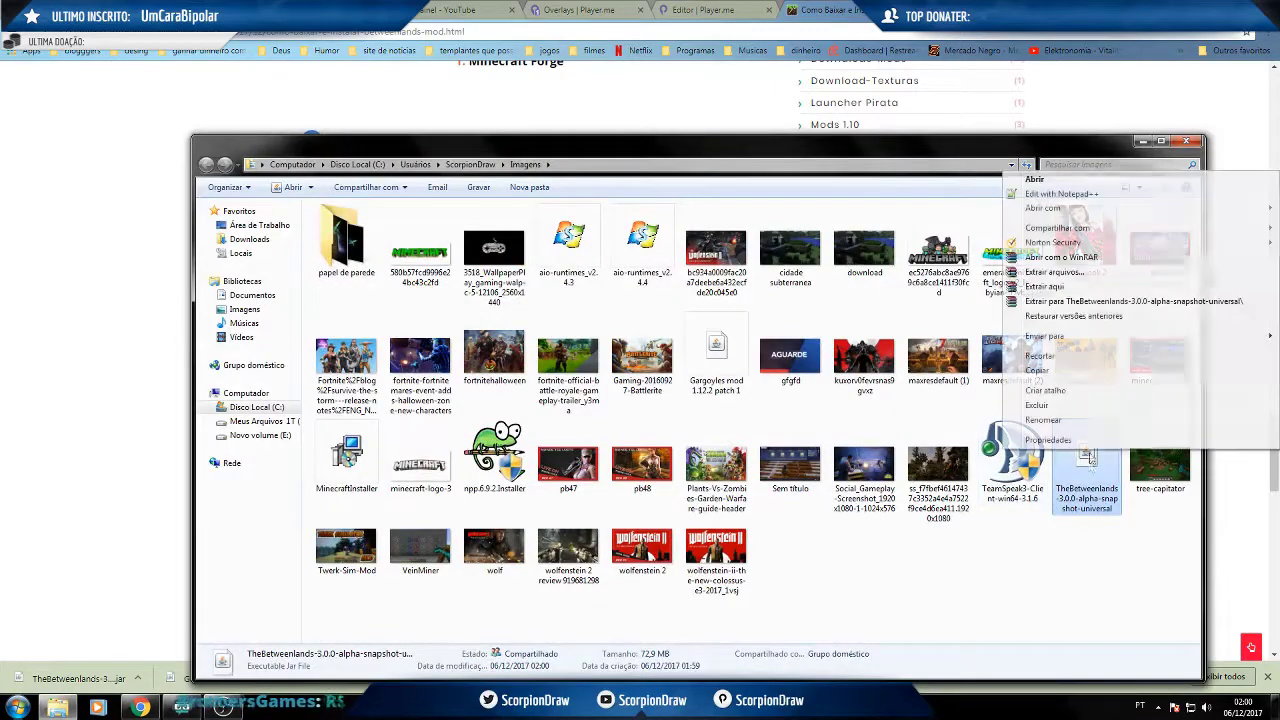
left_click(1067, 378)
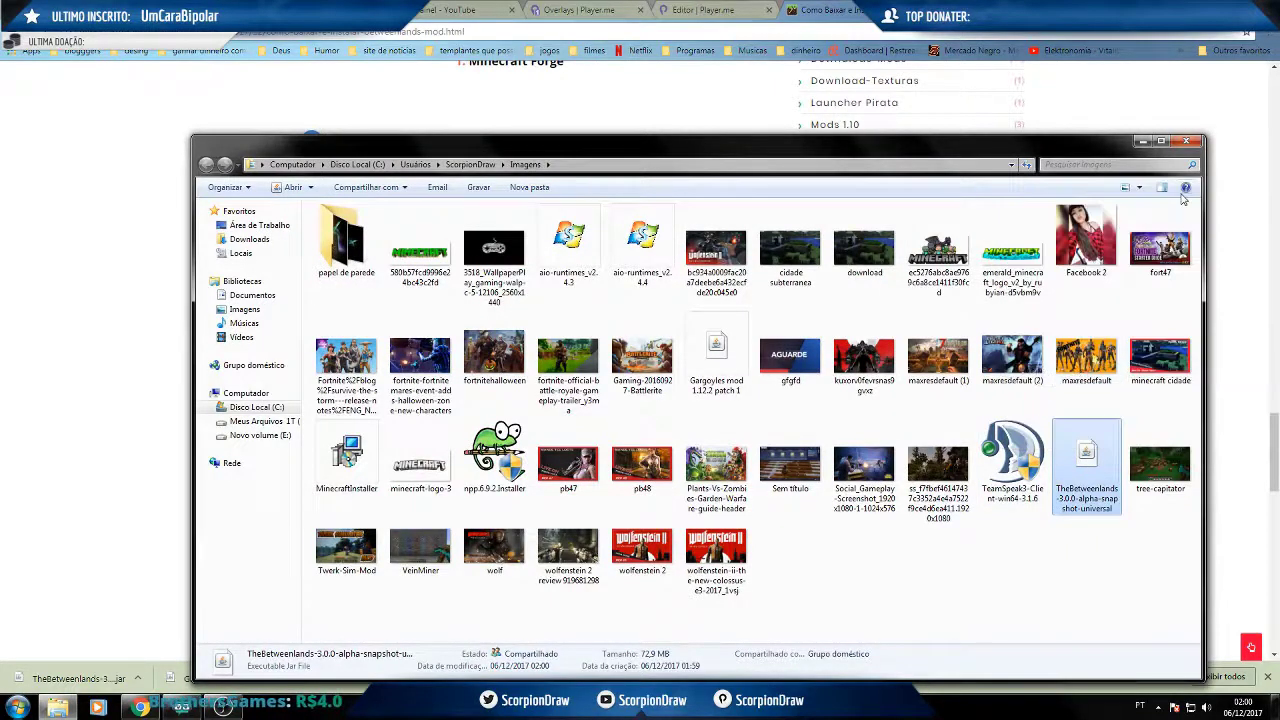
left_click(1186, 141)
key("super+d")
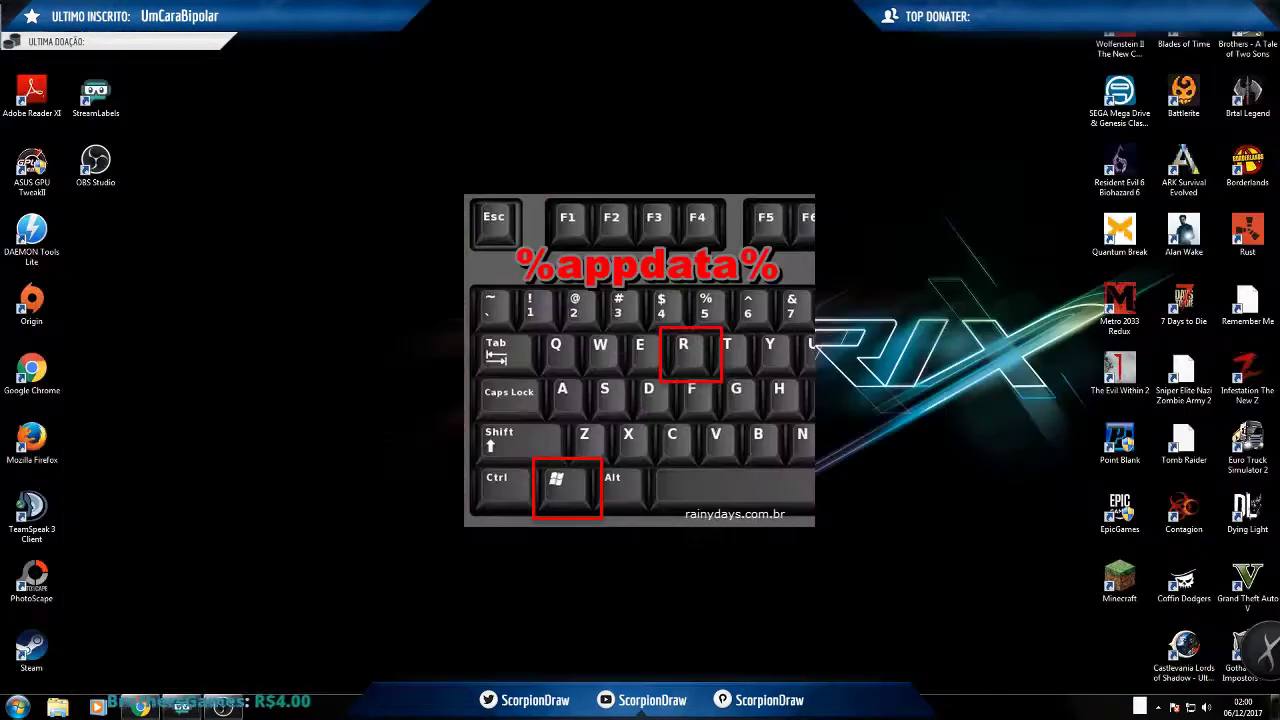
Run %appdata%, open the mods folder inside .minecraft and paste the copied TheBetweenlands jar there.
key("super+r")
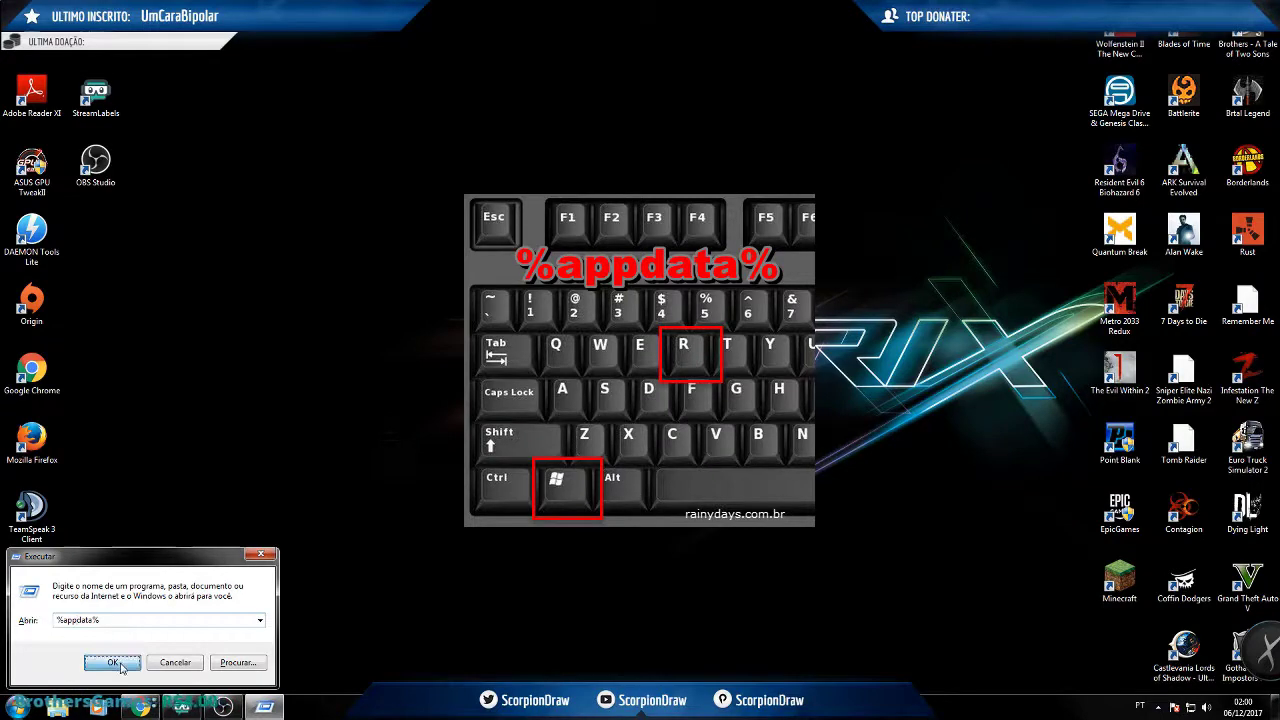
left_click(121, 666)
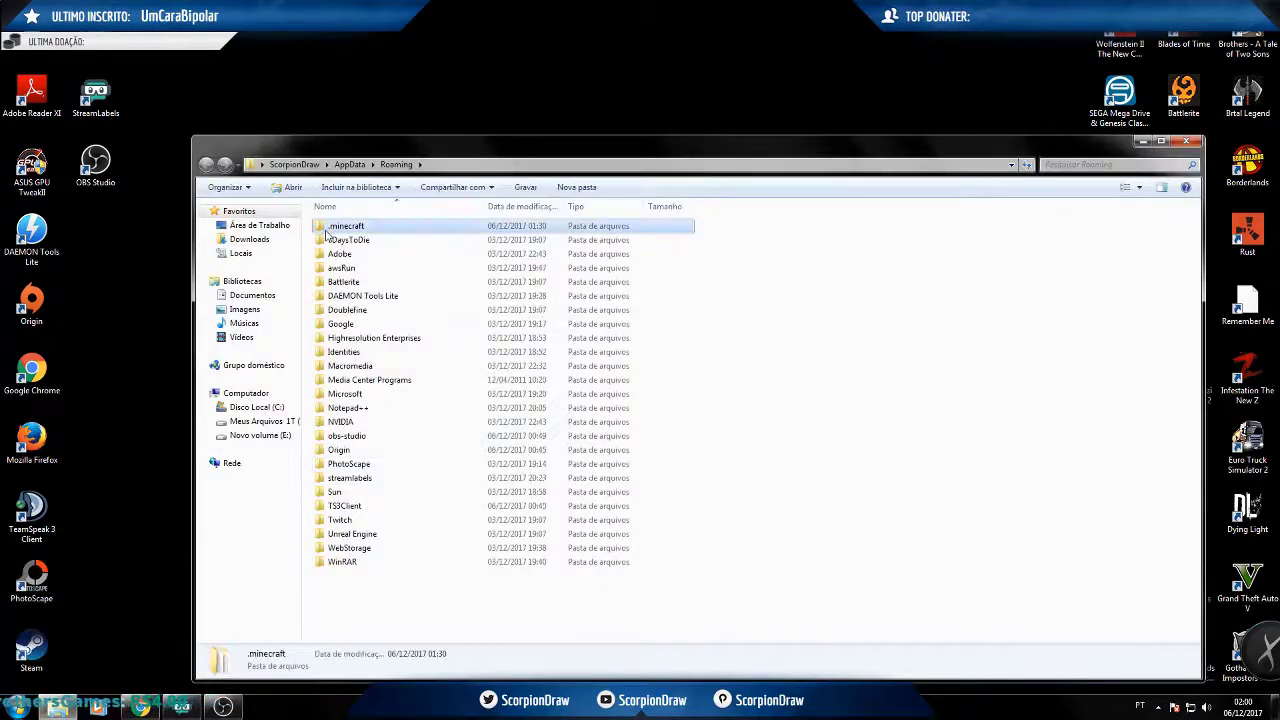
double_click(346, 226)
double_click(346, 324)
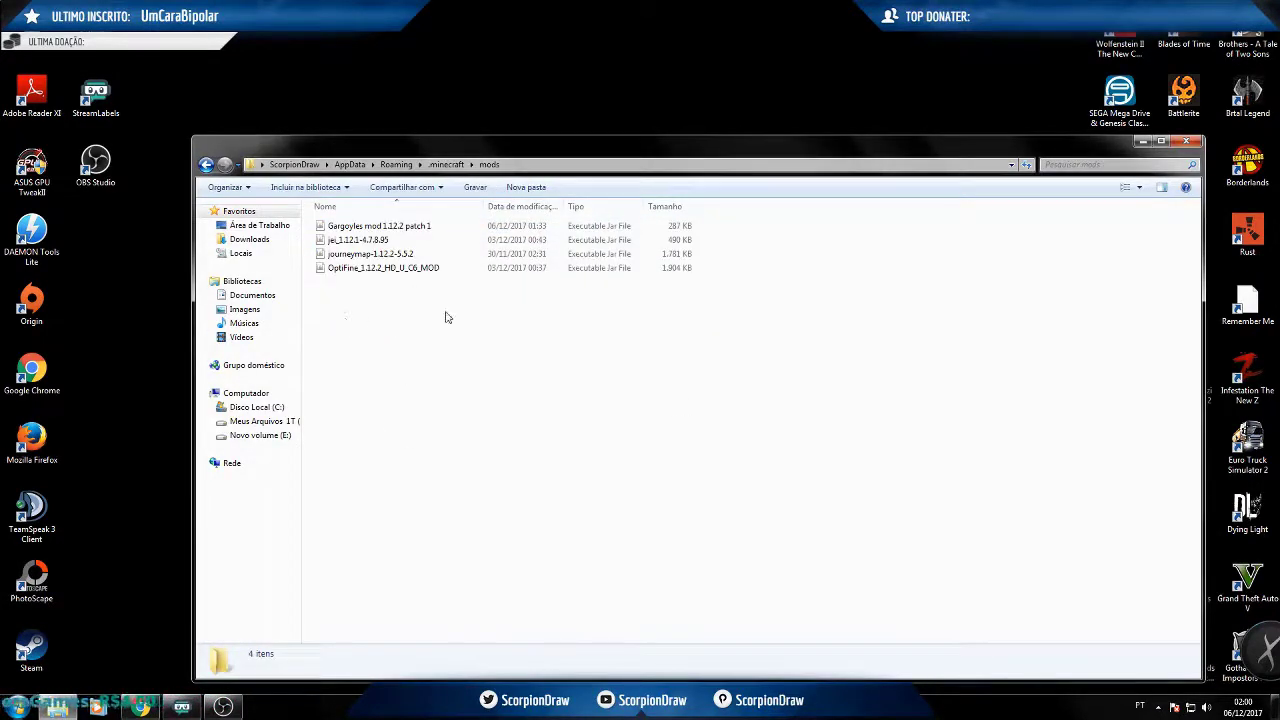
key("ctrl+v")
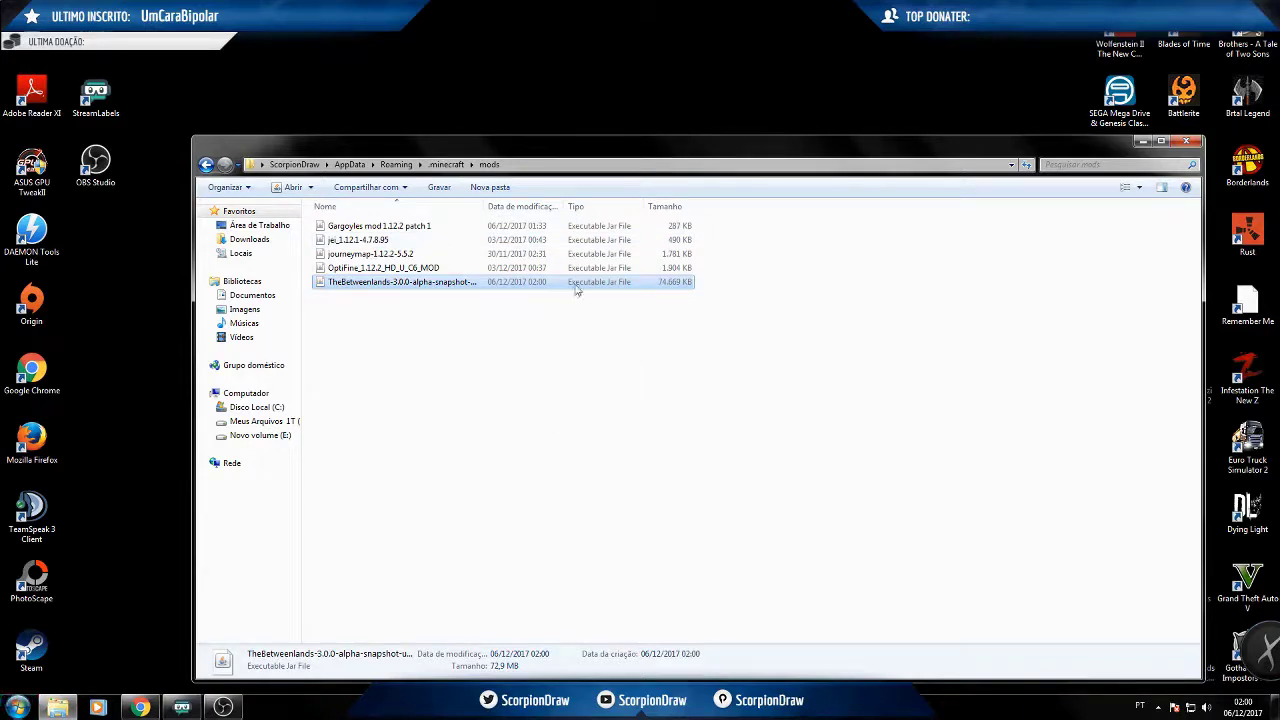
Examine the Gargoyles, jei and journeymap mod files in the mods folder.
left_click_drag(570, 142, 578, 104)
left_click(368, 190)
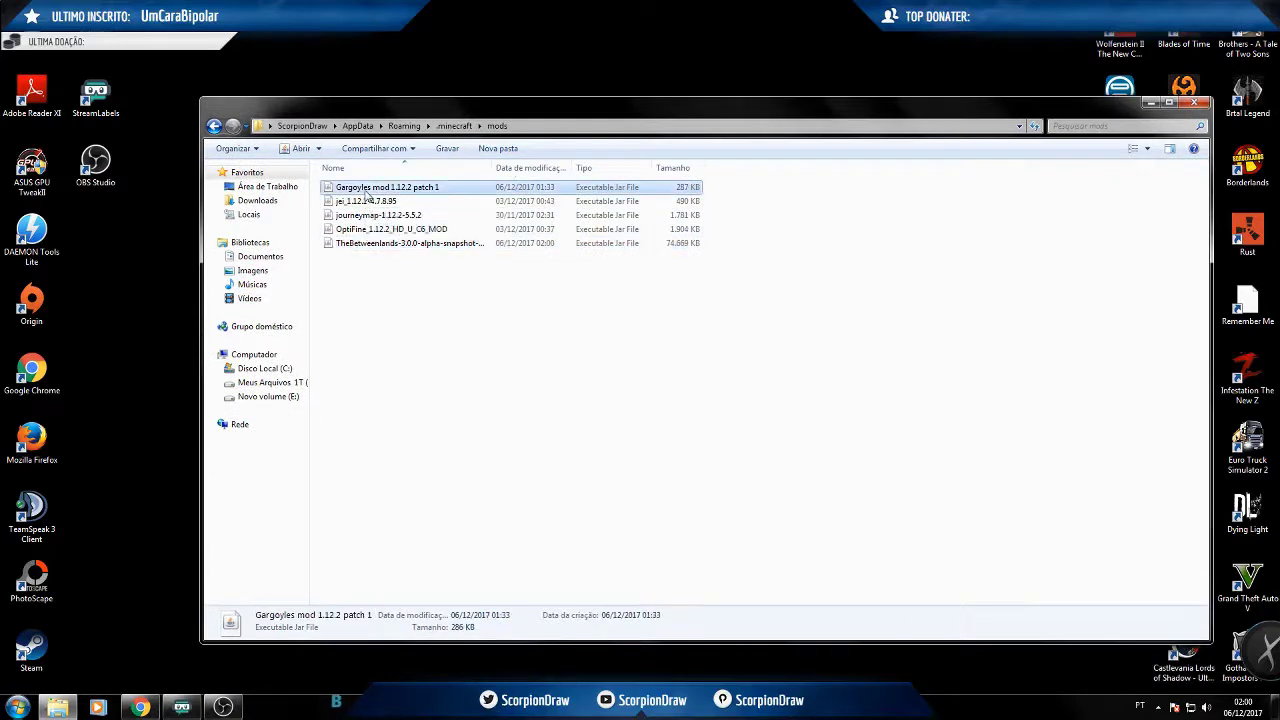
left_click(370, 201)
left_click(380, 216)
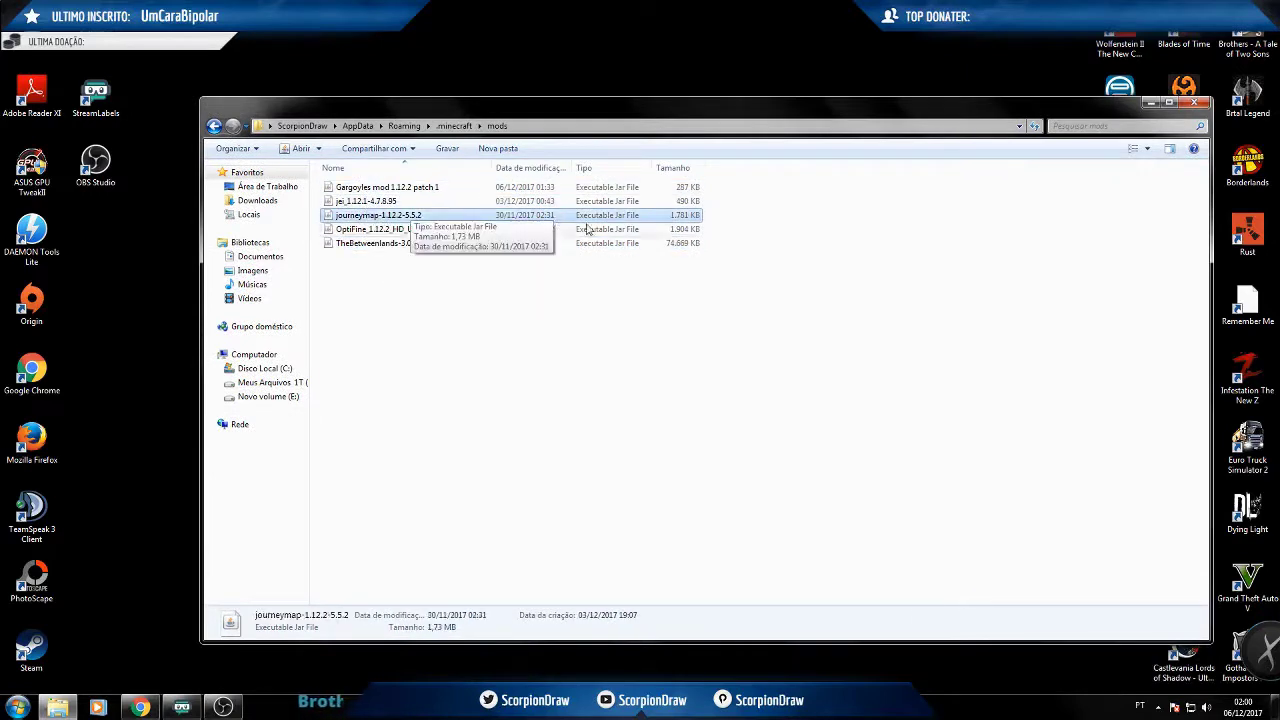
left_click(356, 204)
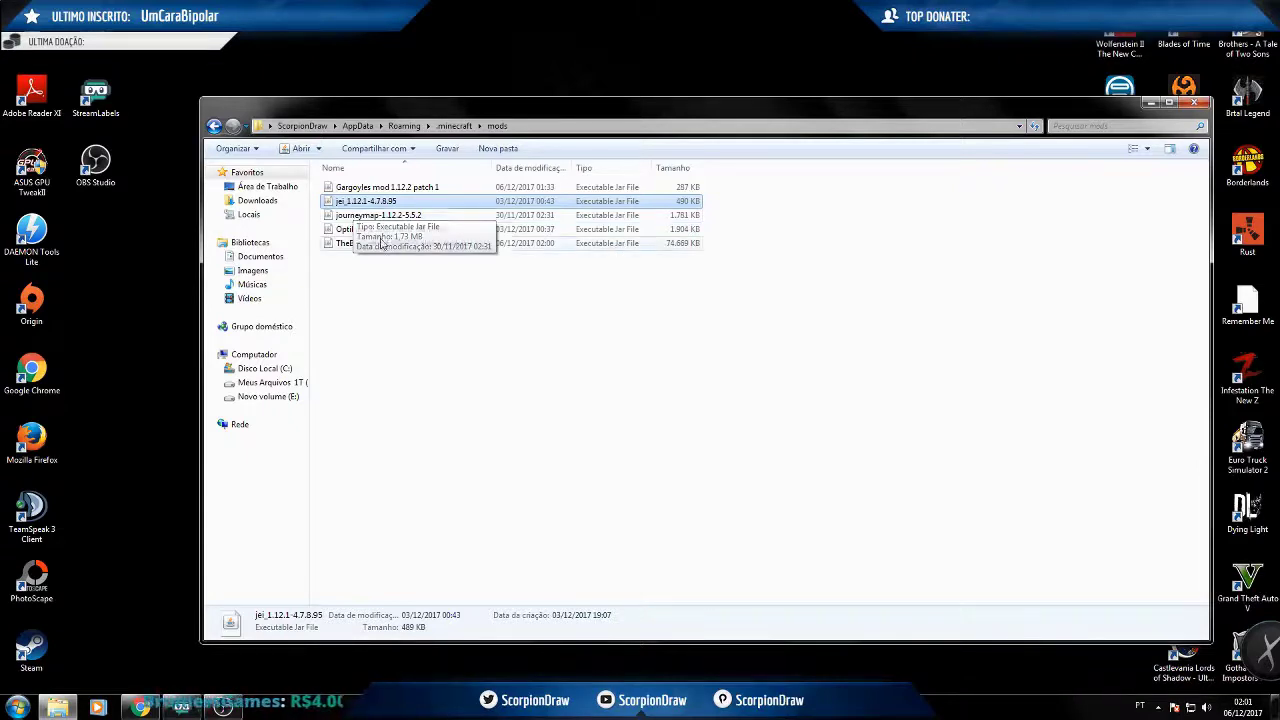
left_click(503, 289)
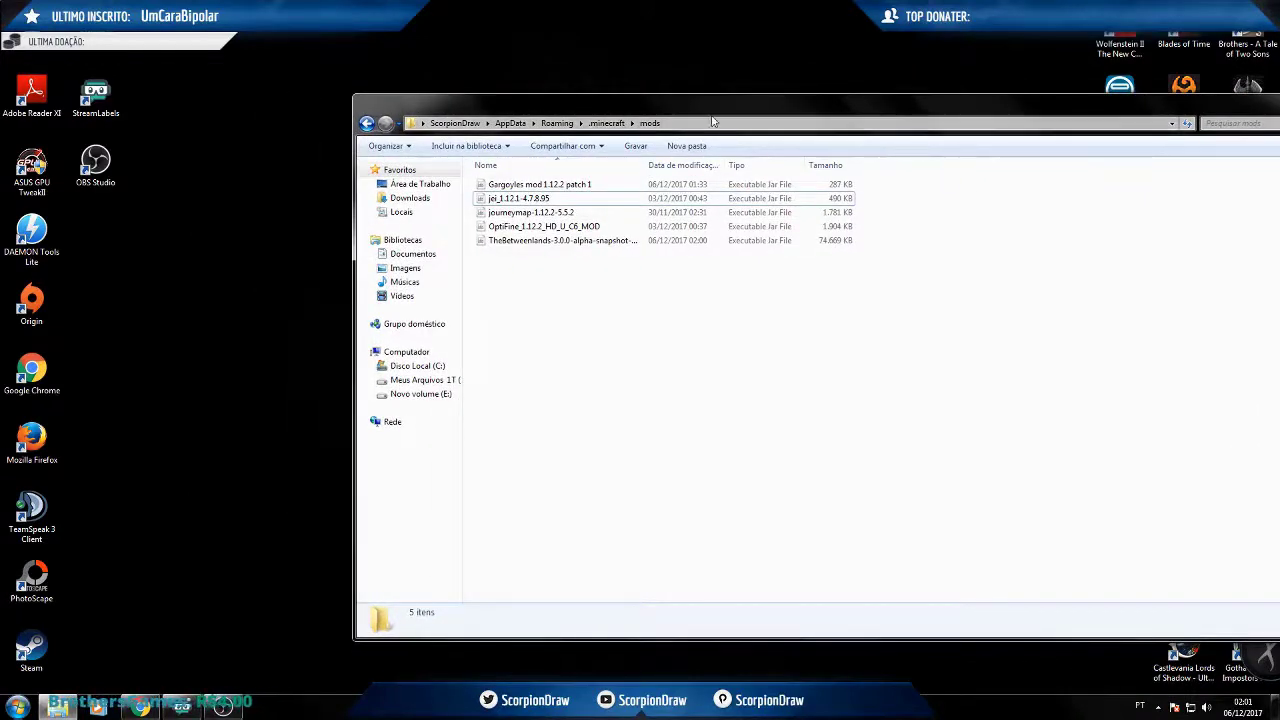
Widen the name column of the mods folder to fit the full TheBetweenlands file name.
left_click(396, 234)
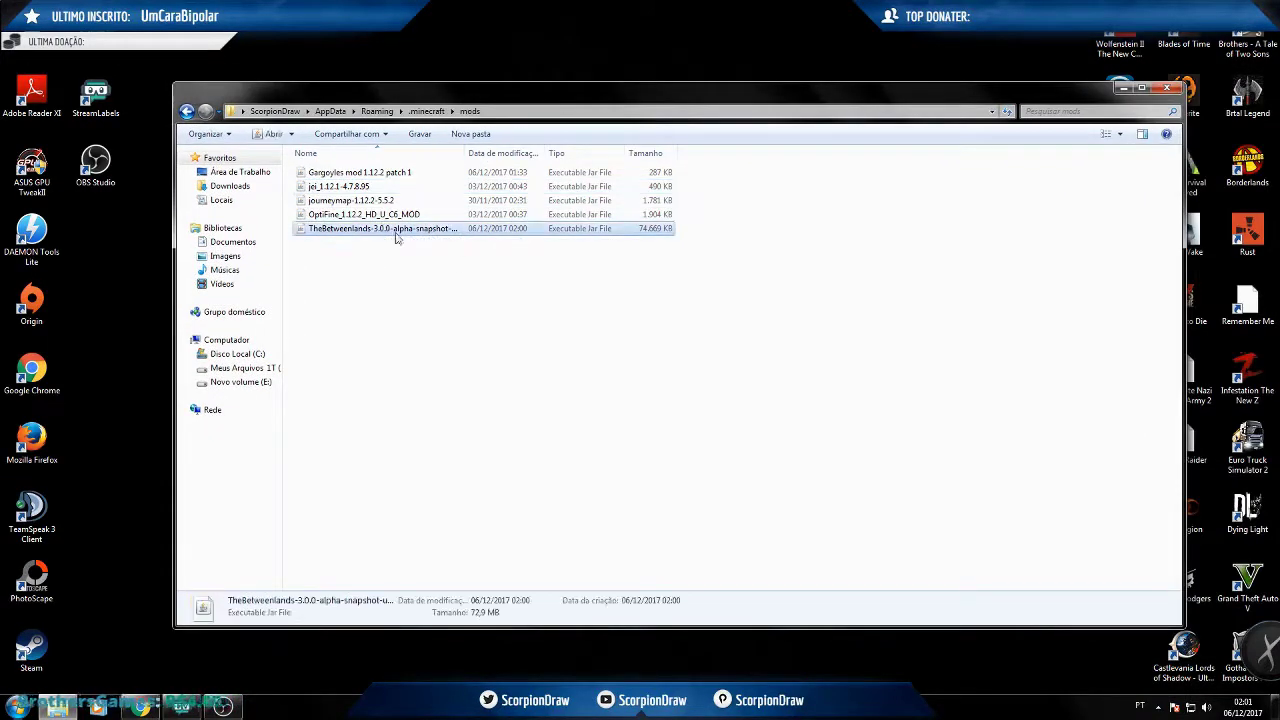
left_click_drag(465, 153, 592, 168)
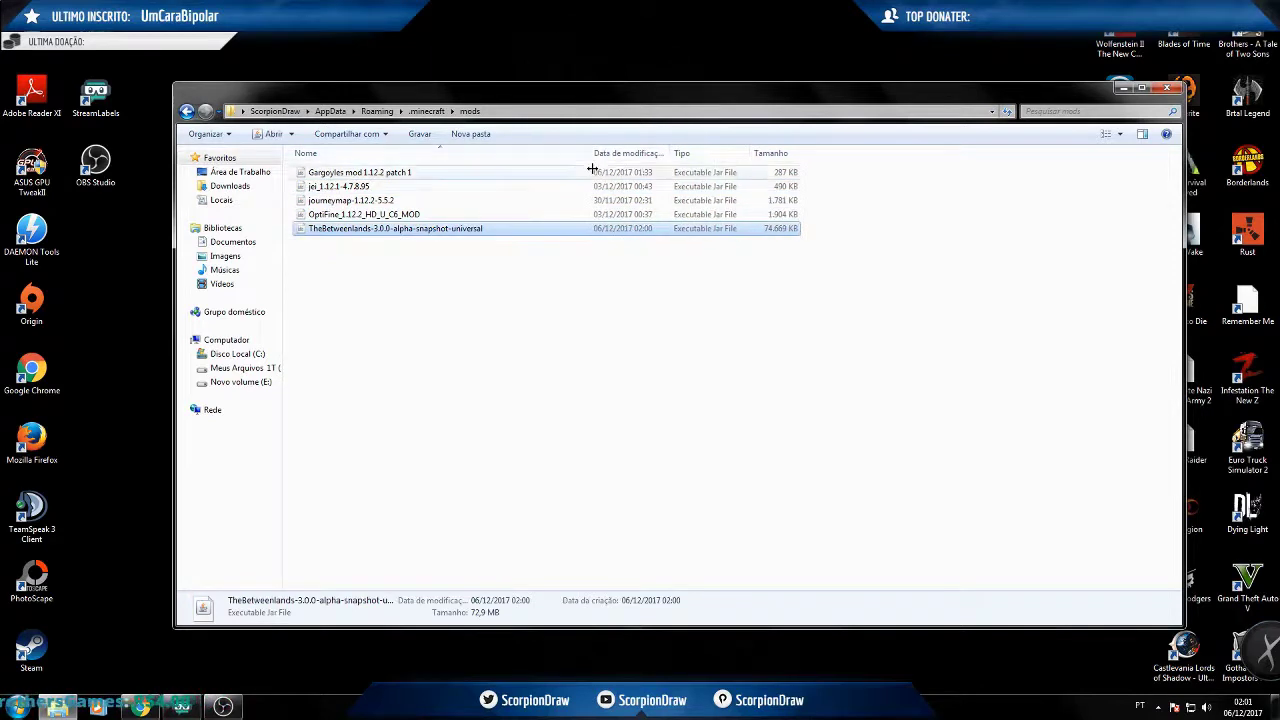
left_click(506, 291)
left_click_drag(875, 169, 750, 214)
left_click(642, 317)
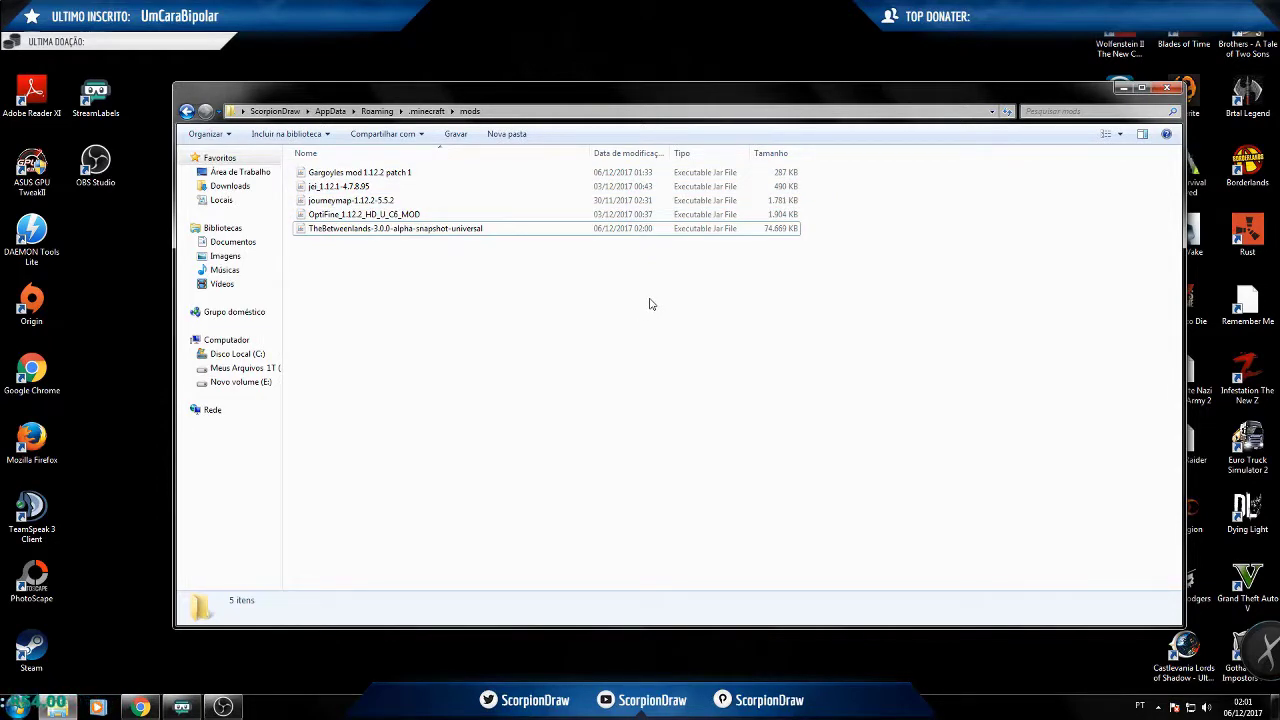
Compare the TheBetweenlands jar with the journeymap-1.12.2-5.5.2 file in the mods folder.
left_click_drag(840, 178, 438, 219)
left_click(338, 262)
left_click(440, 230)
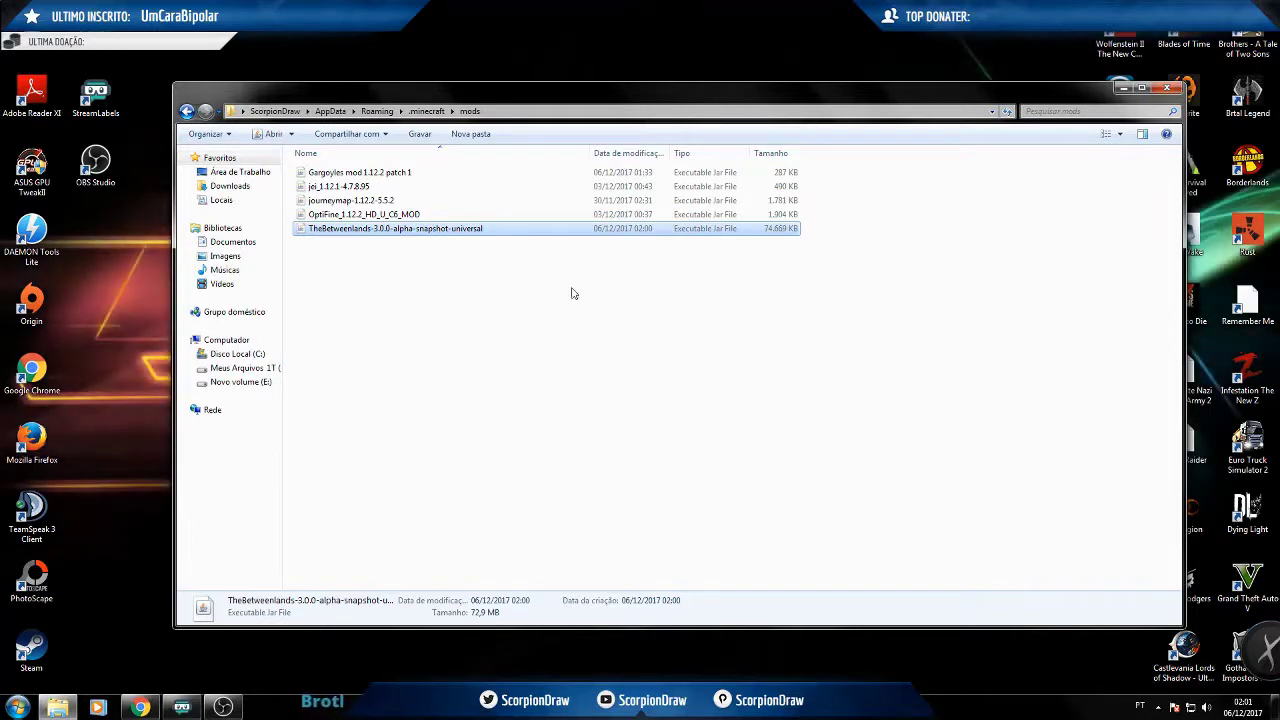
left_click(372, 202)
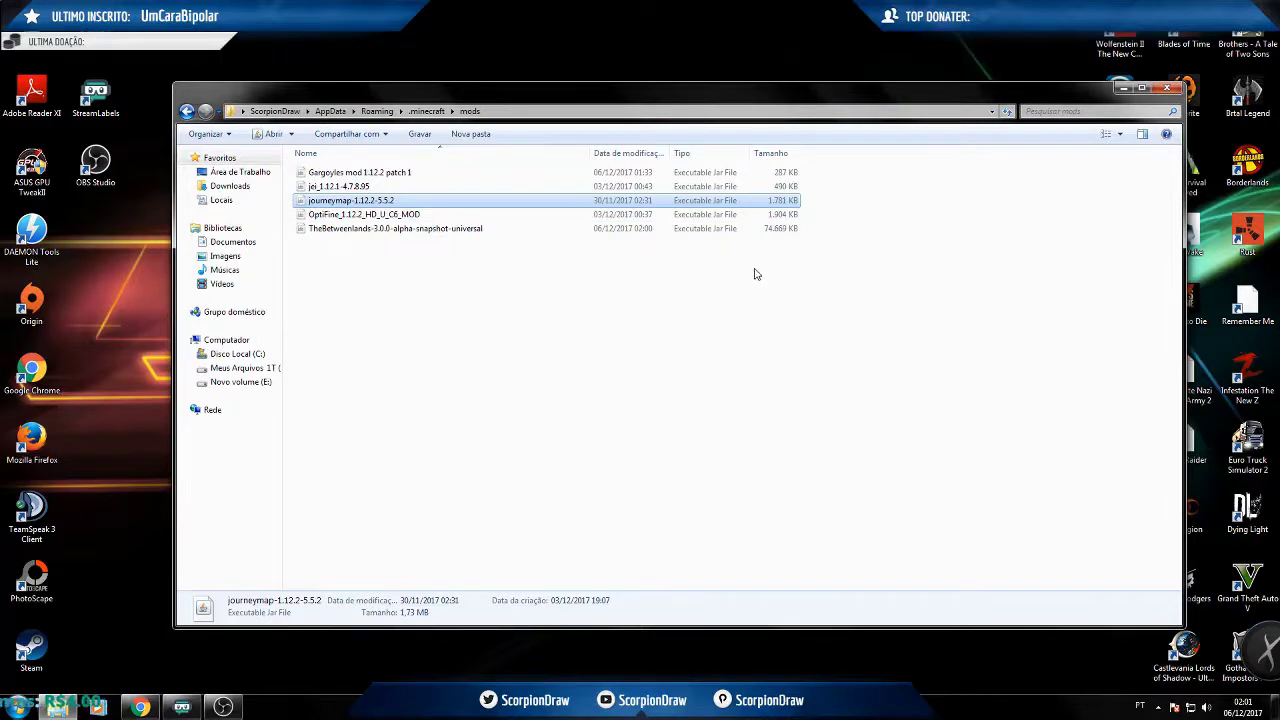
left_click(641, 237)
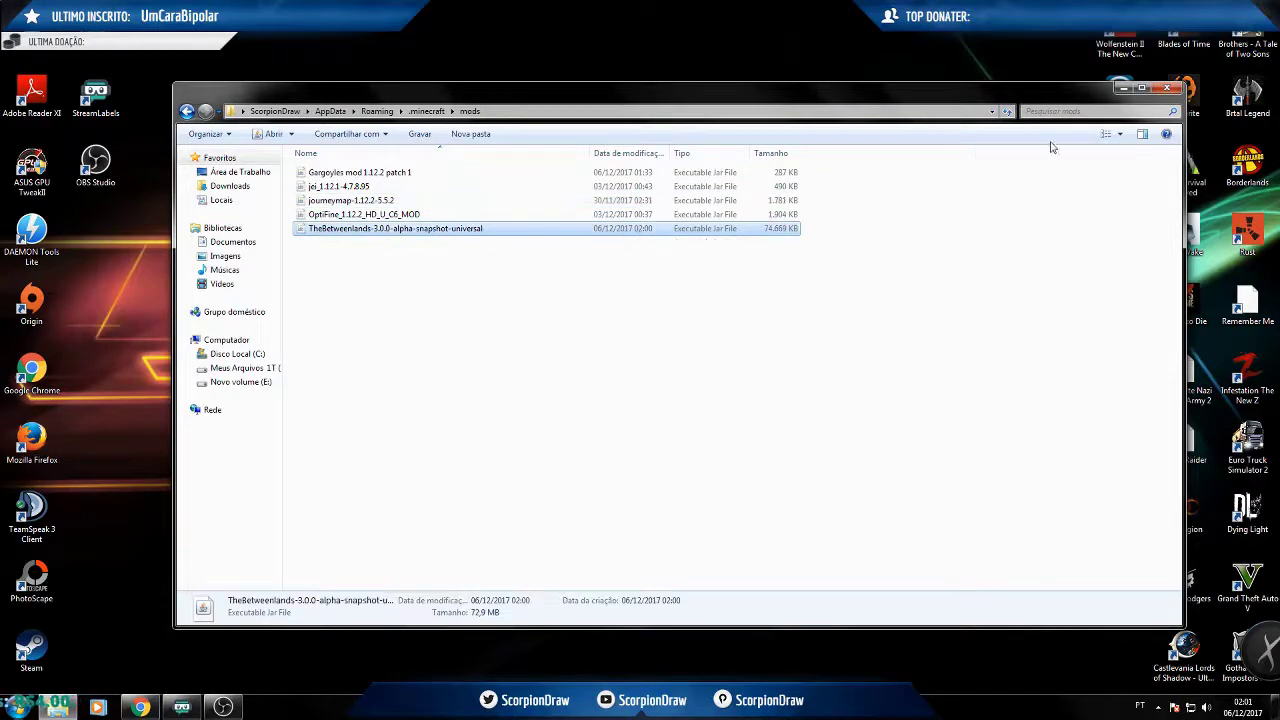
Close the mods folder and start Minecraft from its launcher with the 1.12.2-forge1.12.2-14.23.0.2491 configuration.
left_click(1166, 88)
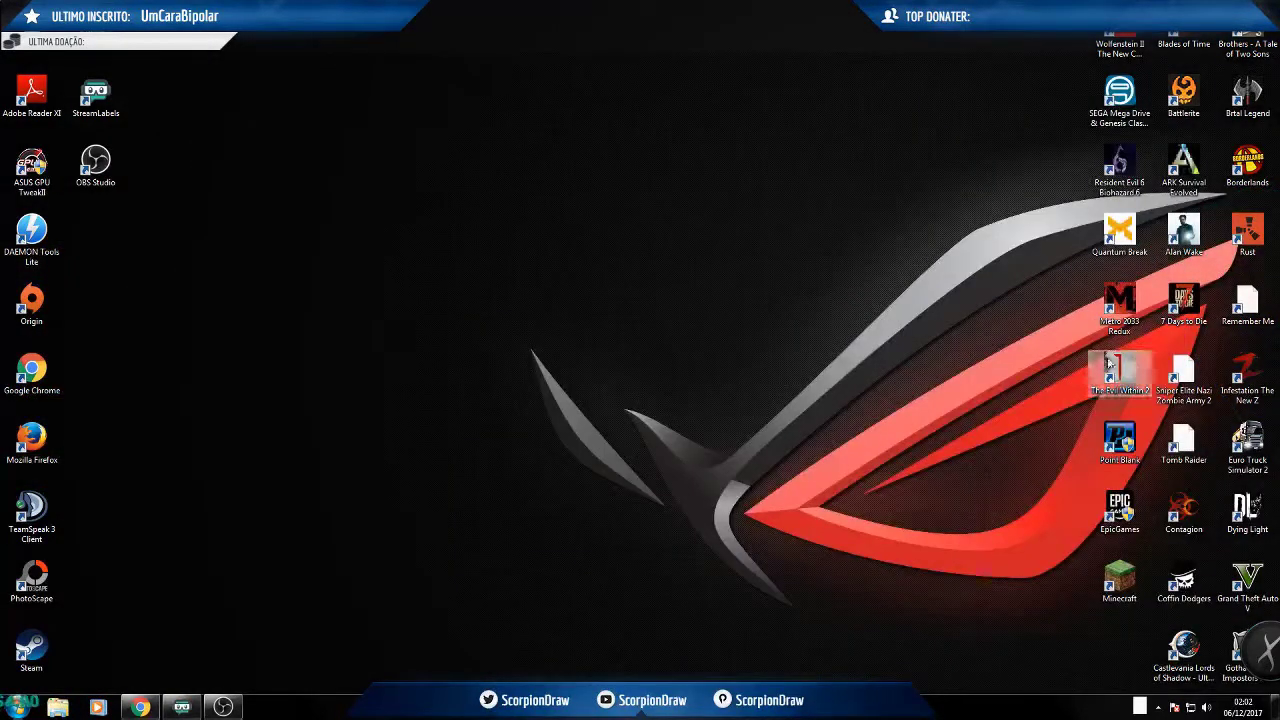
left_click(1122, 586)
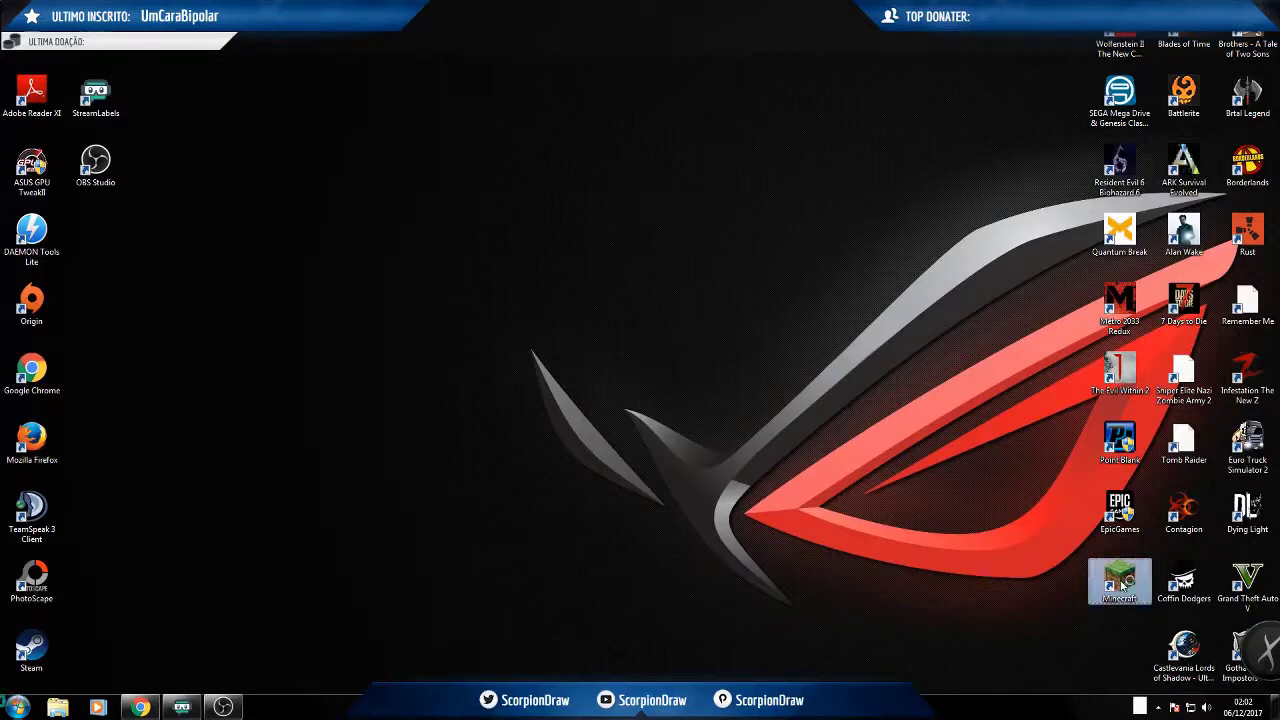
double_click(1122, 586)
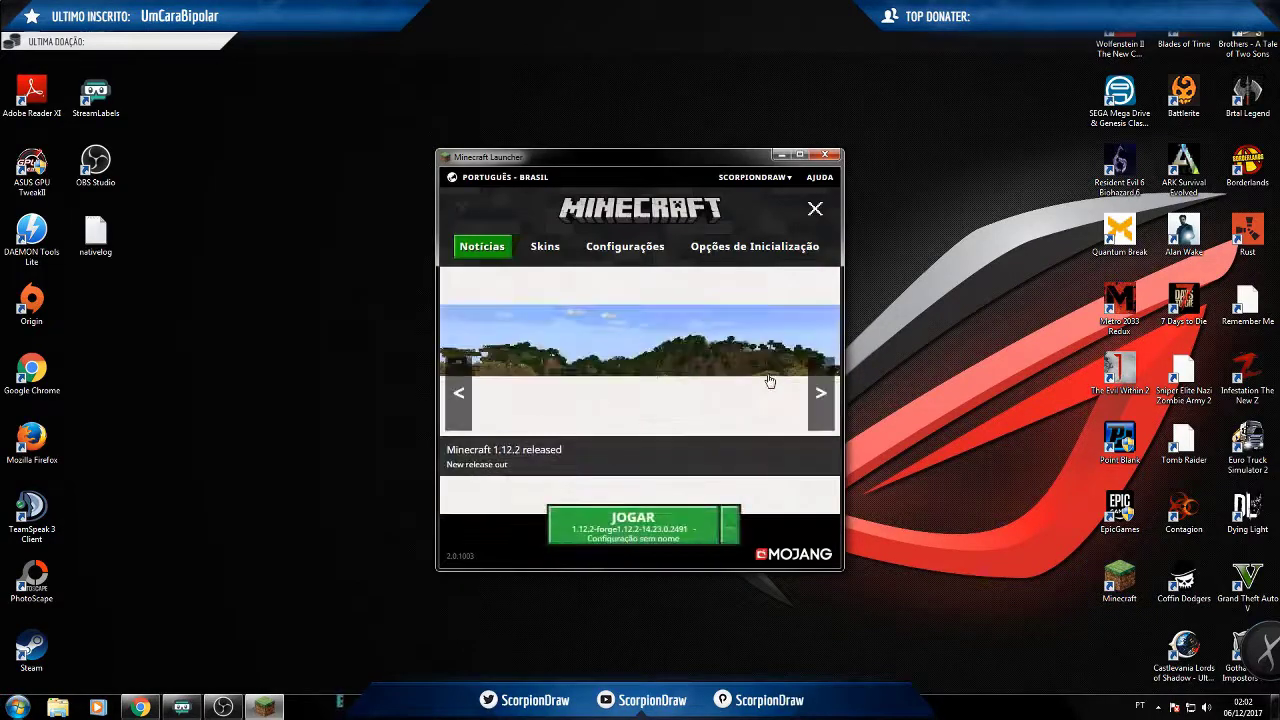
left_click(687, 530)
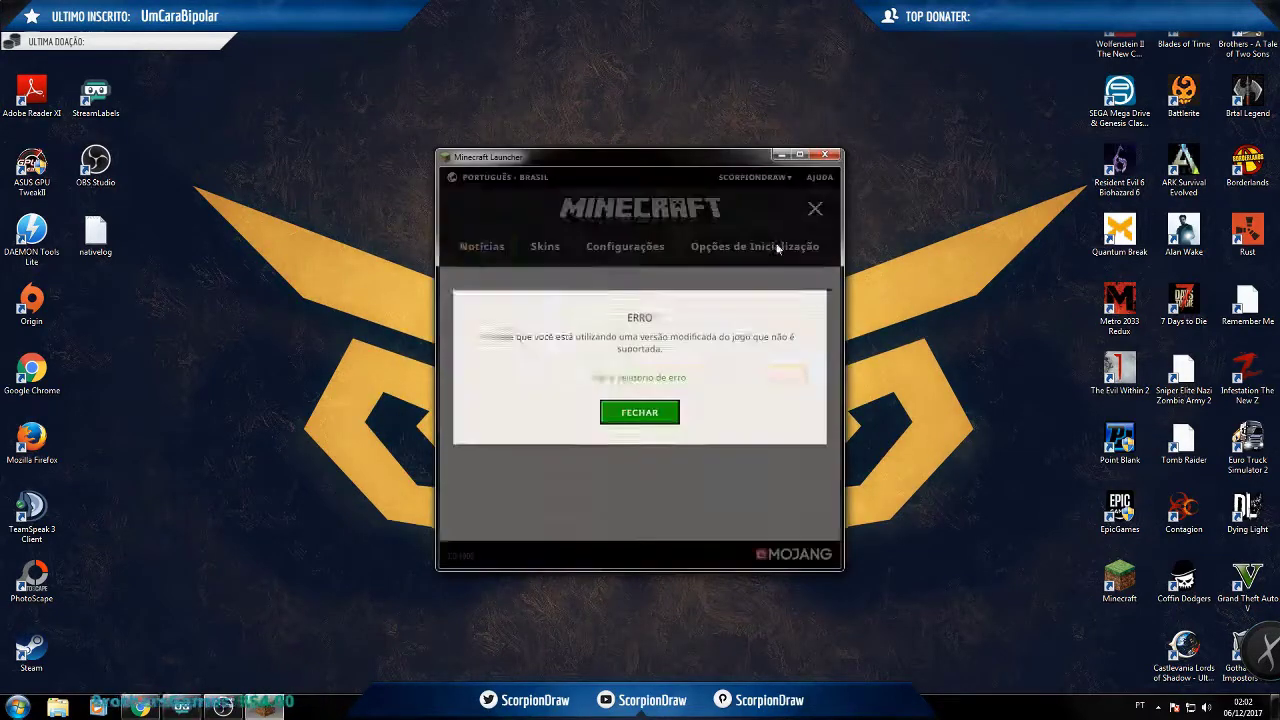
Dismiss the error in the maximized launcher and open the unnamed Forge configuration from the launch options.
left_click(800, 155)
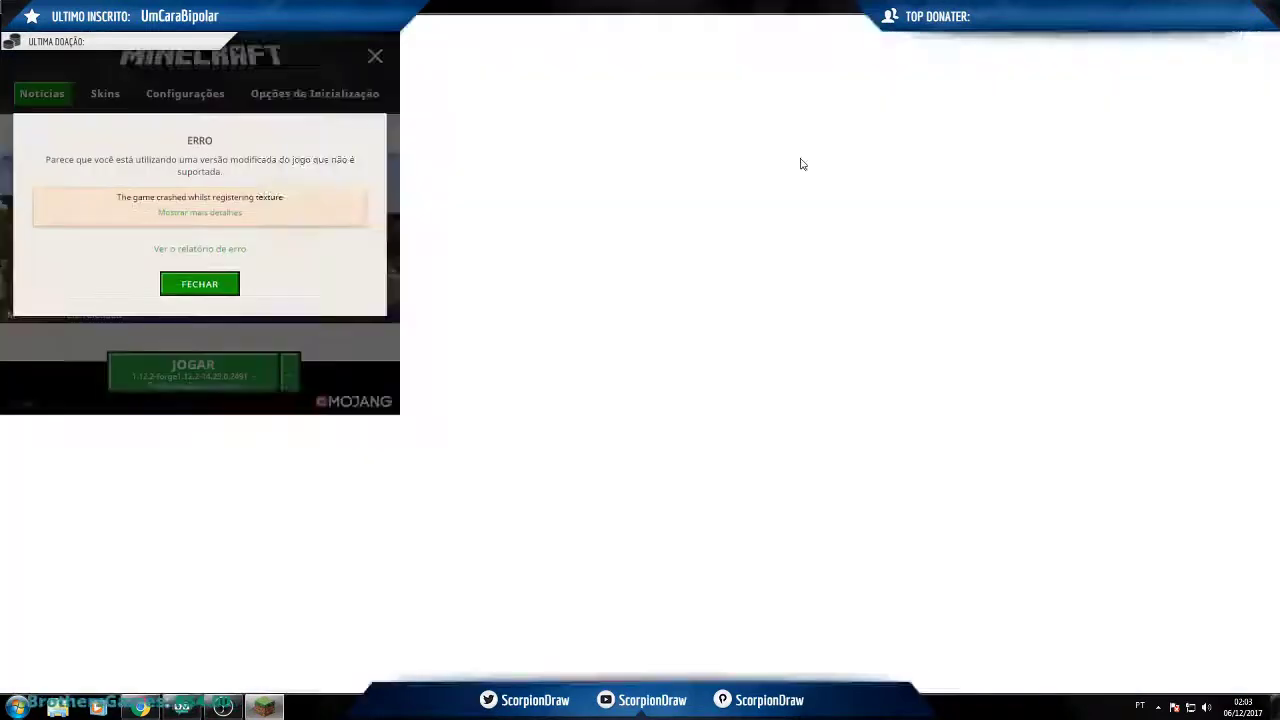
left_click(639, 423)
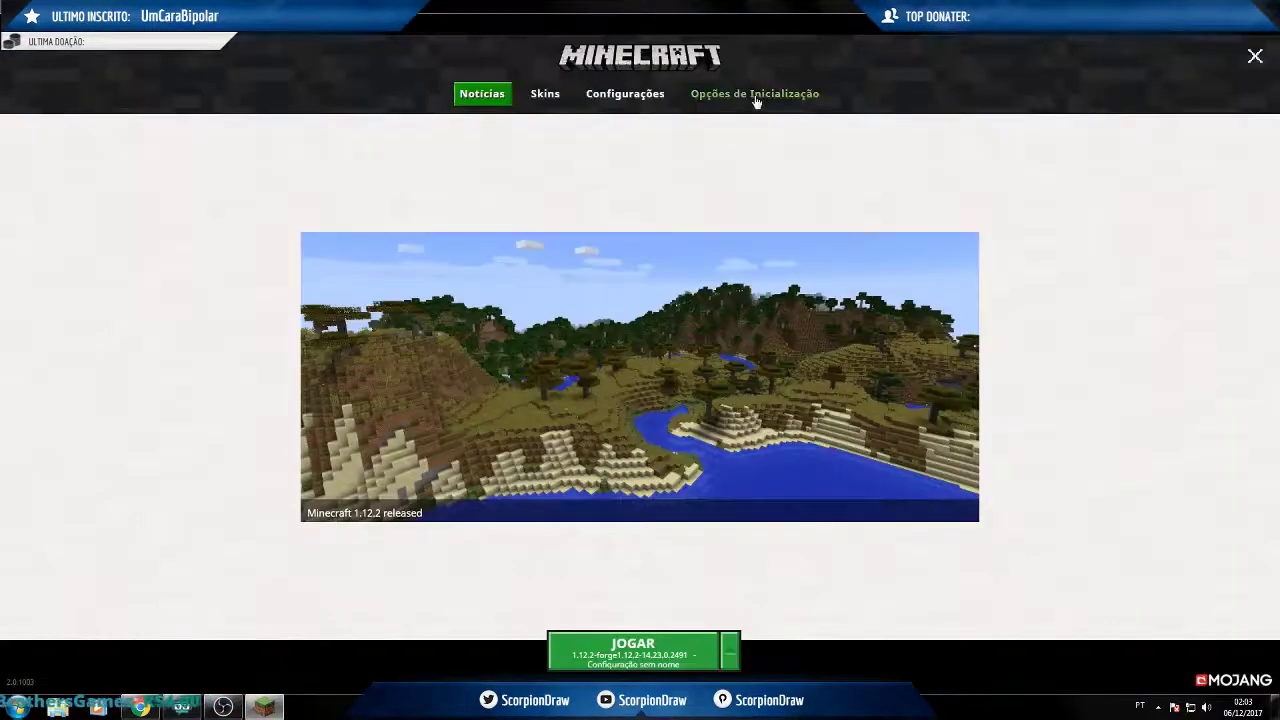
left_click(755, 93)
left_click(655, 98)
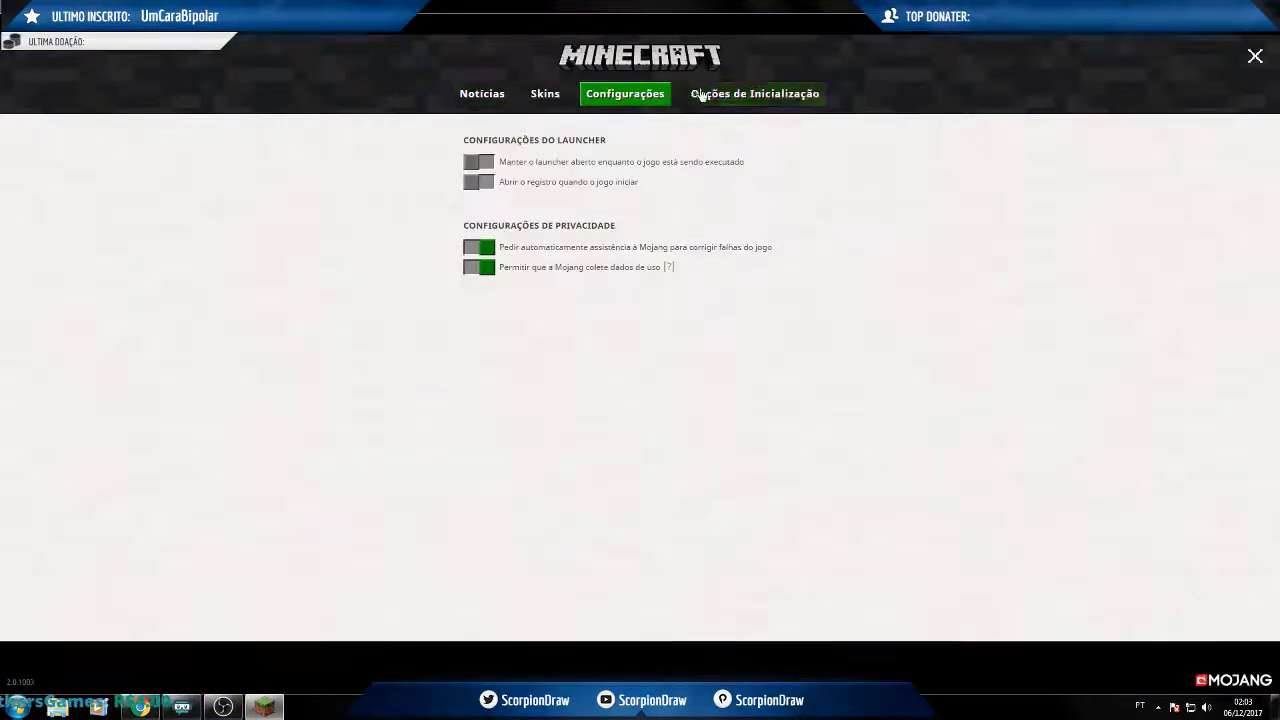
left_click(694, 93)
left_click(531, 234)
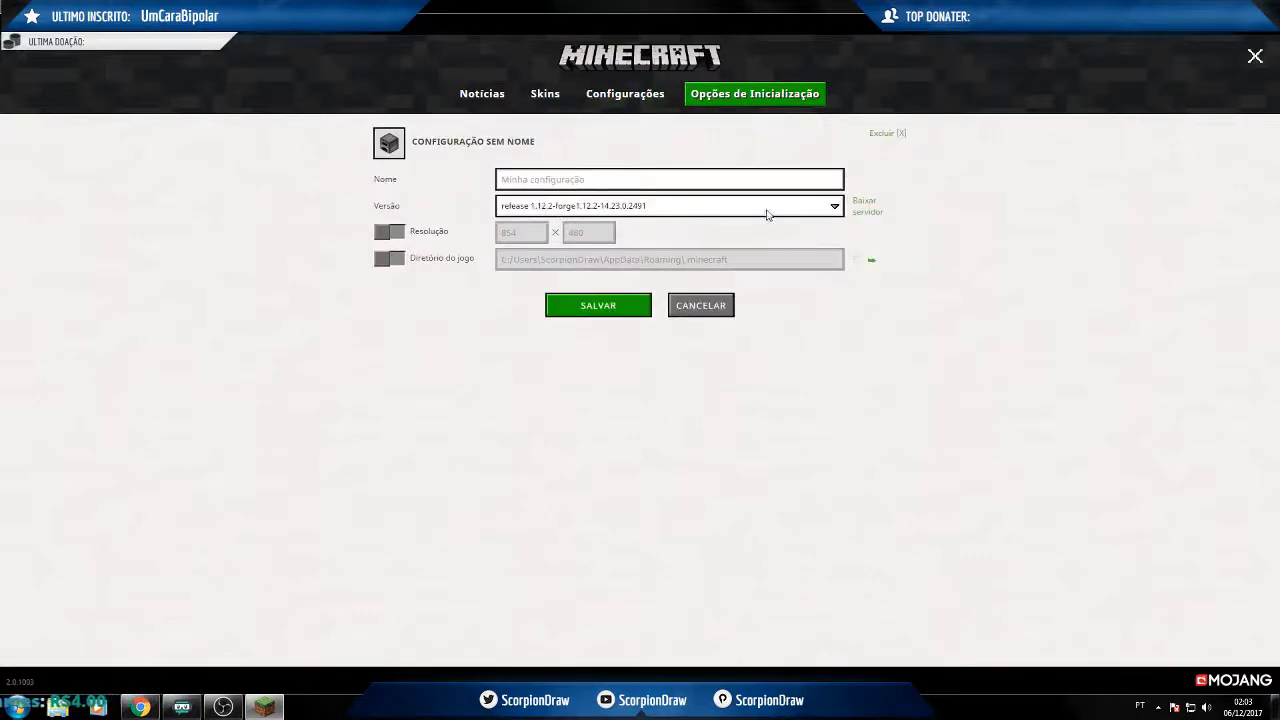
Examine the version, name and icon options of the unnamed Forge configuration, leaving its icon unchanged.
left_click(814, 206)
left_click(817, 205)
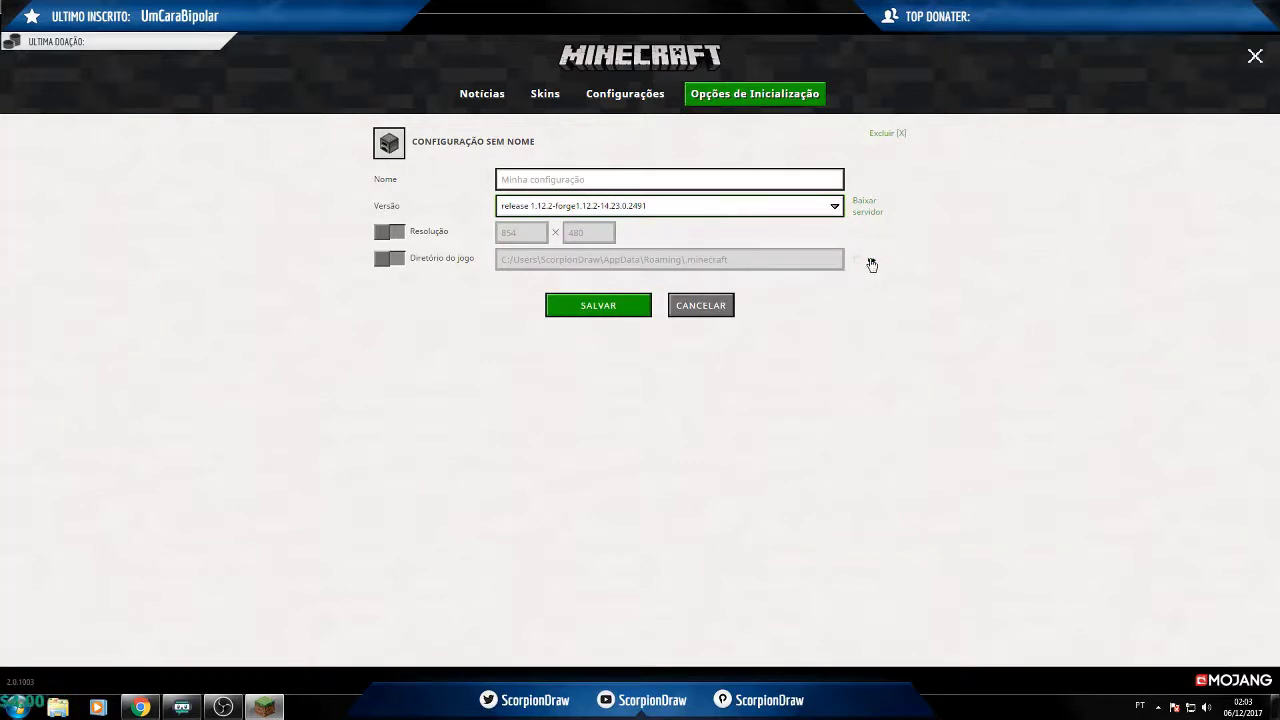
left_click(540, 180)
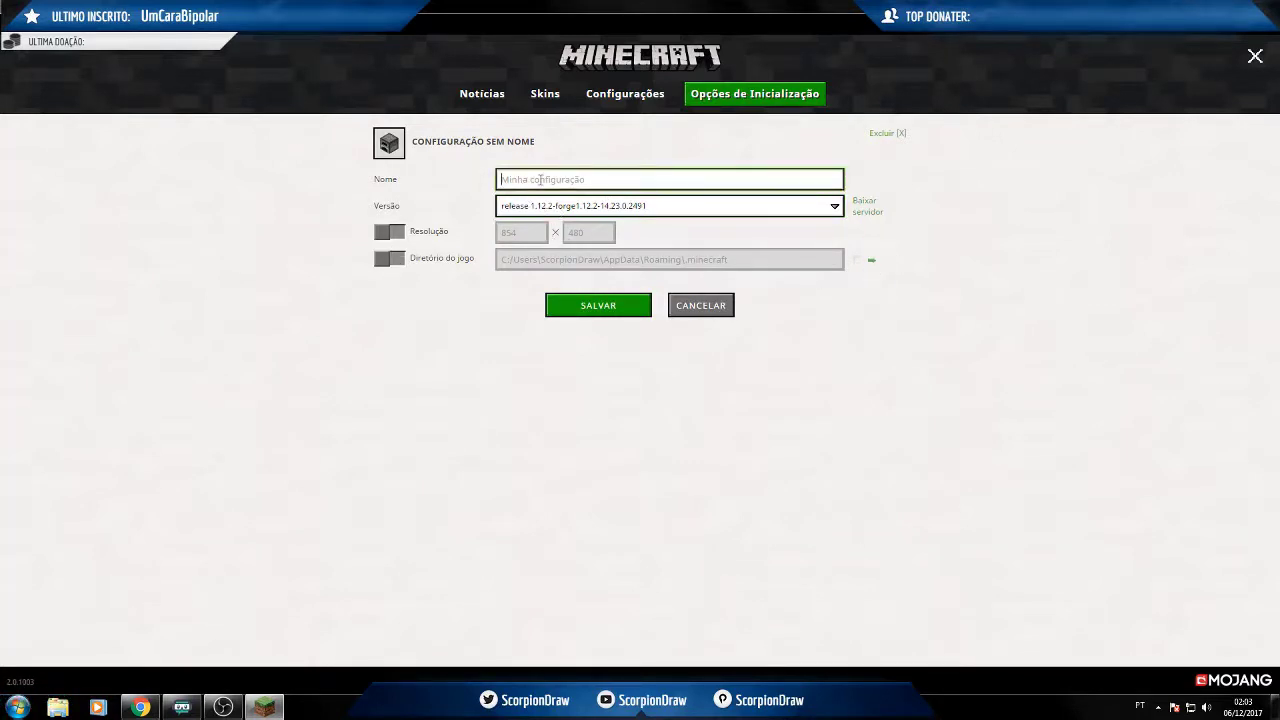
left_click(397, 147)
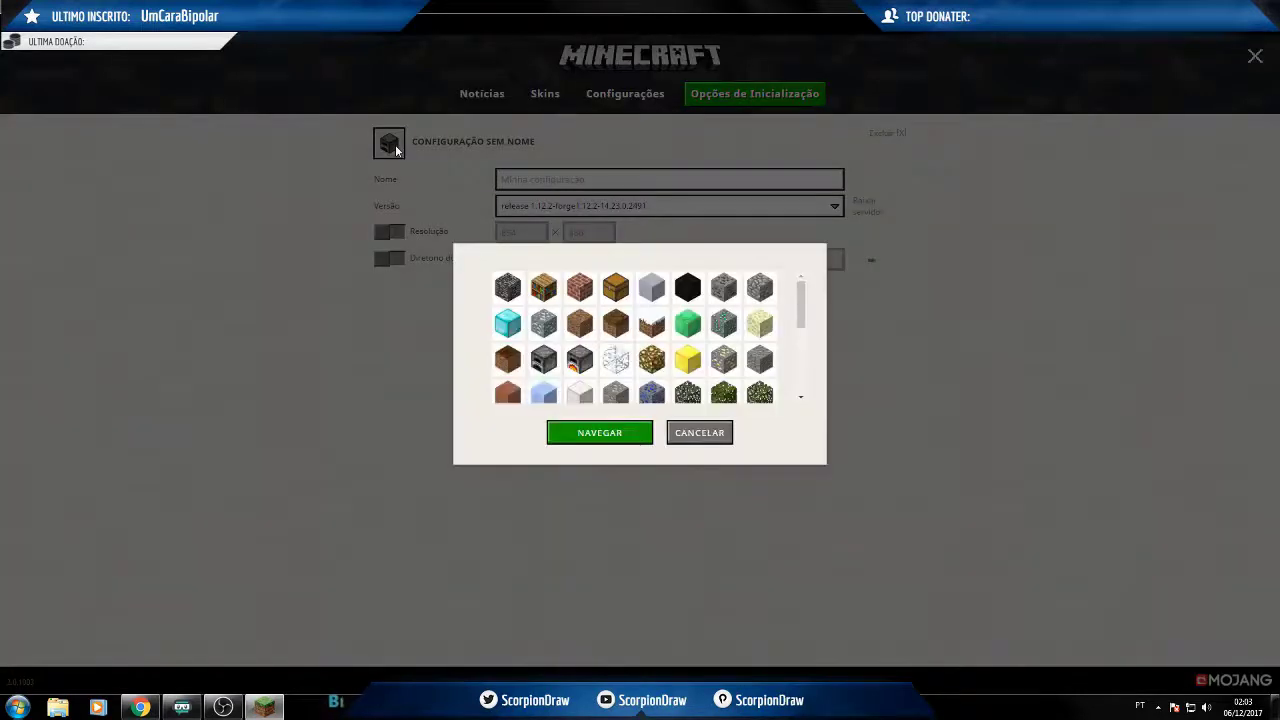
left_click(699, 432)
Look through the launcher's settings, skins, news and launch configuration pages for advanced Java options.
left_click(600, 100)
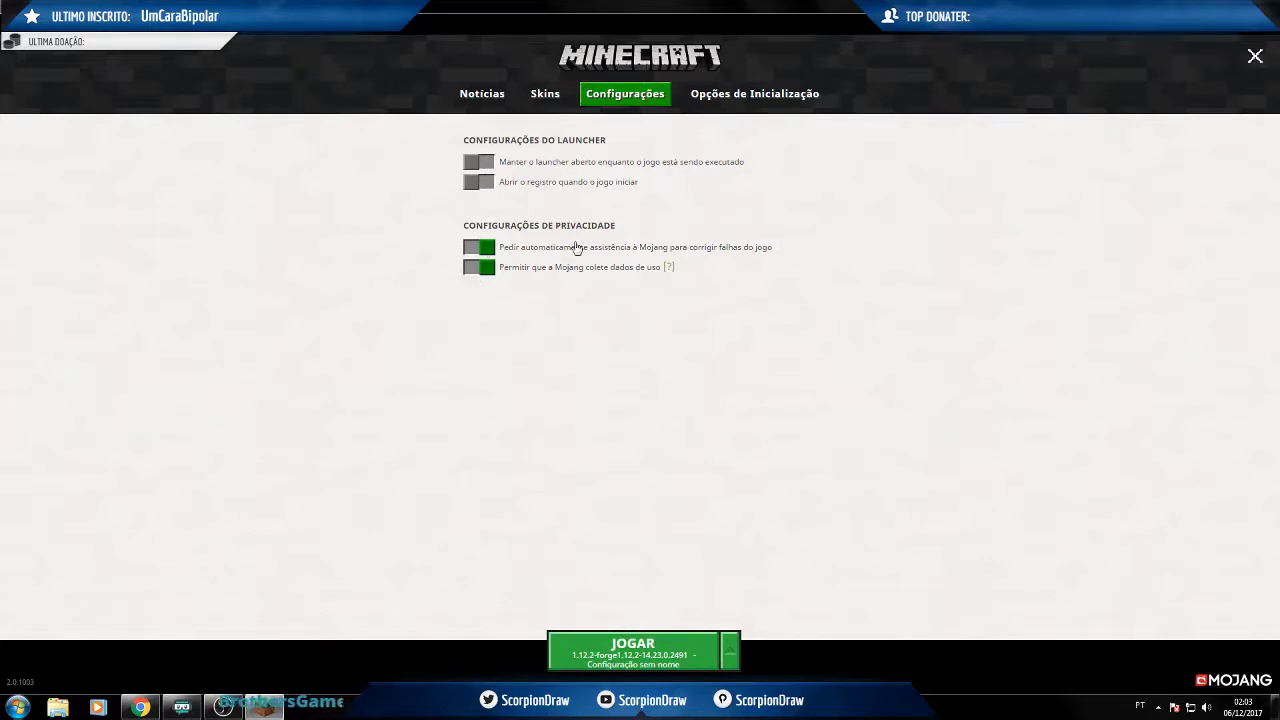
left_click(544, 93)
left_click(483, 95)
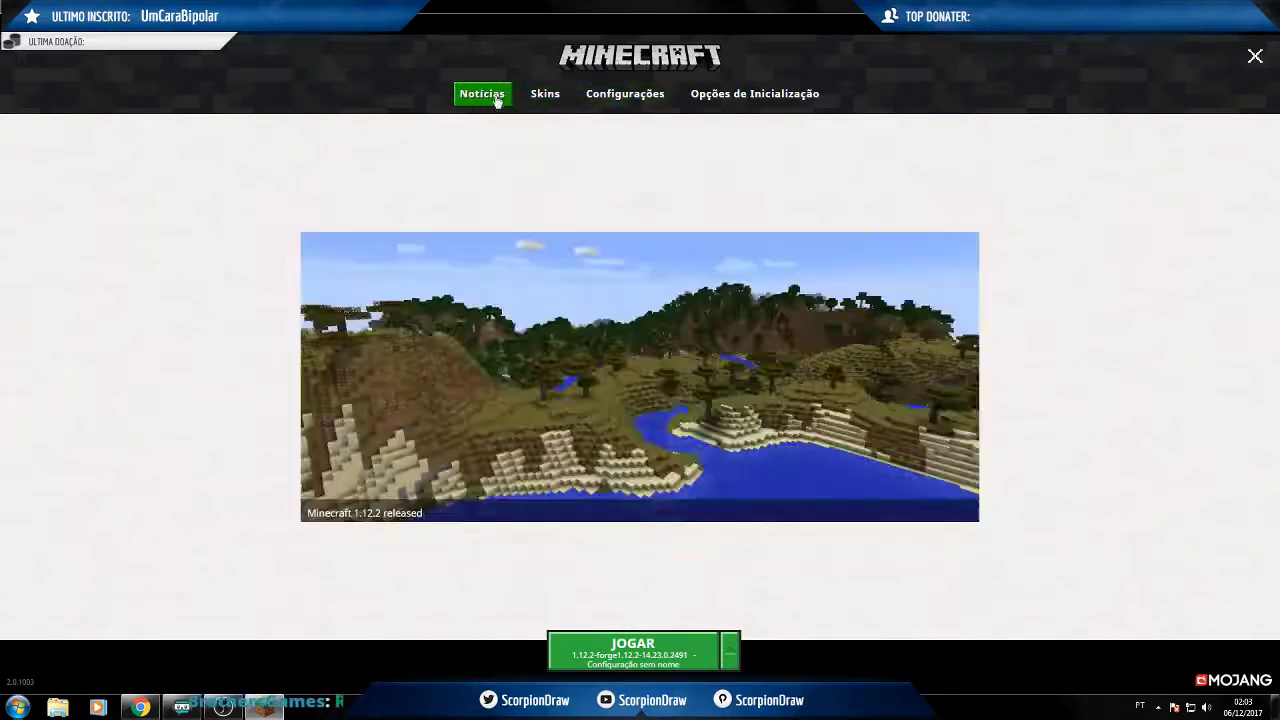
left_click(730, 651)
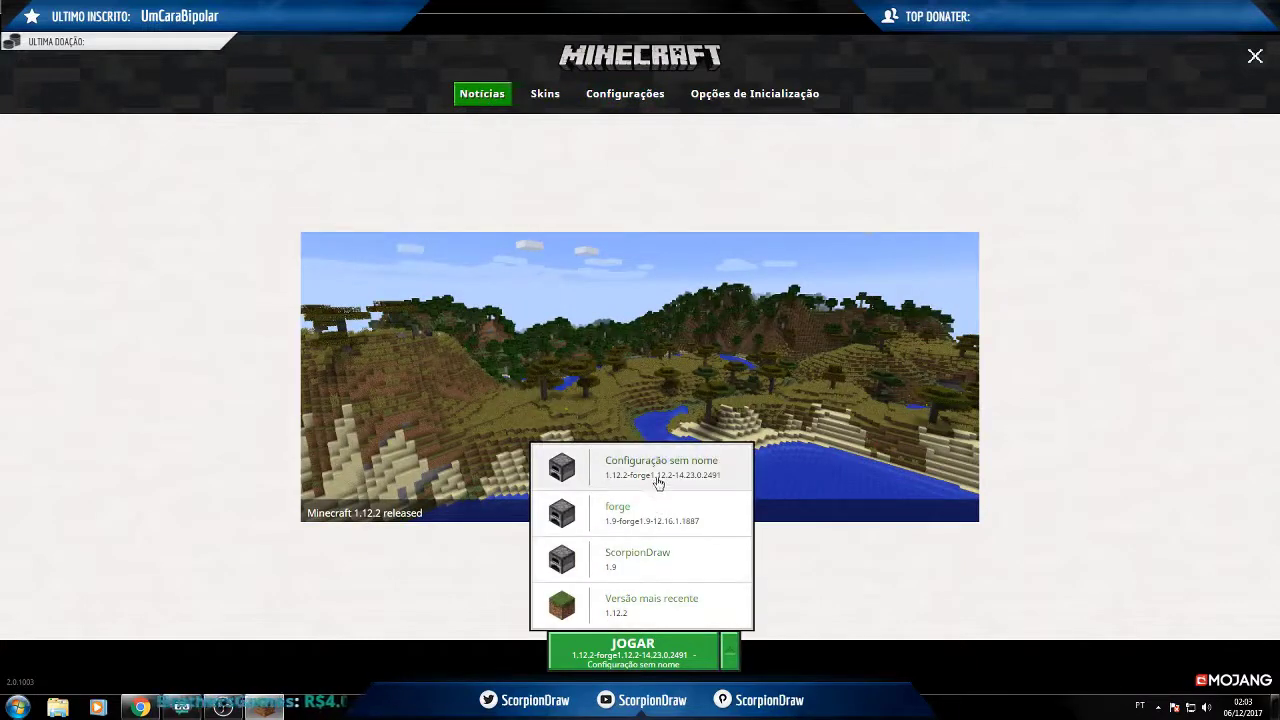
left_click(660, 478)
left_click(625, 93)
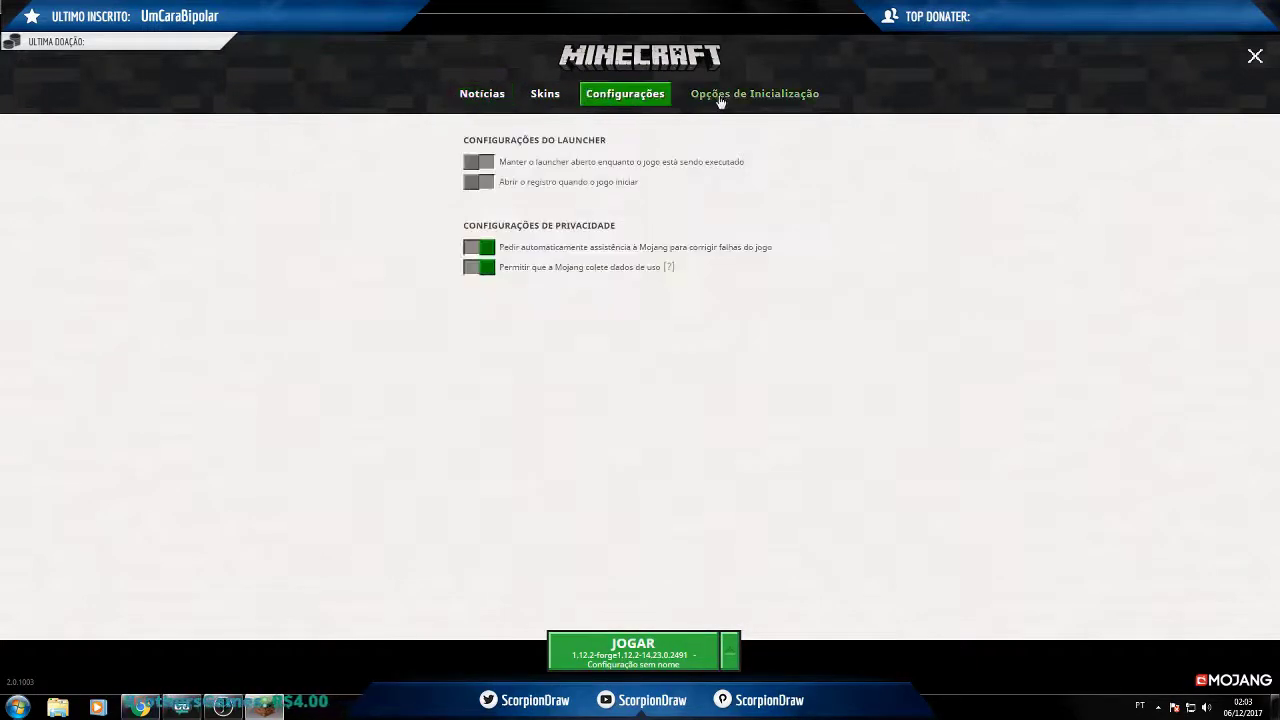
left_click(720, 97)
left_click(500, 232)
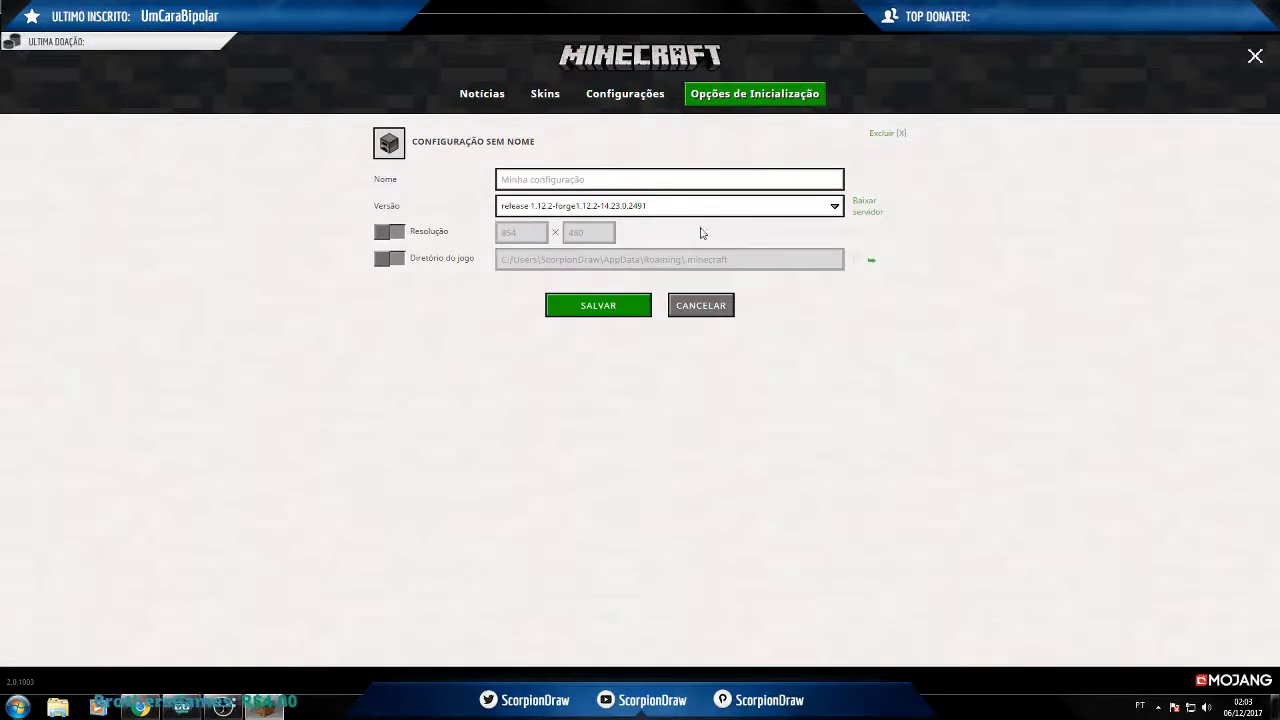
Leave the configuration and enable historical versions and advanced settings in the launch options, acknowledging both notices.
left_click(700, 305)
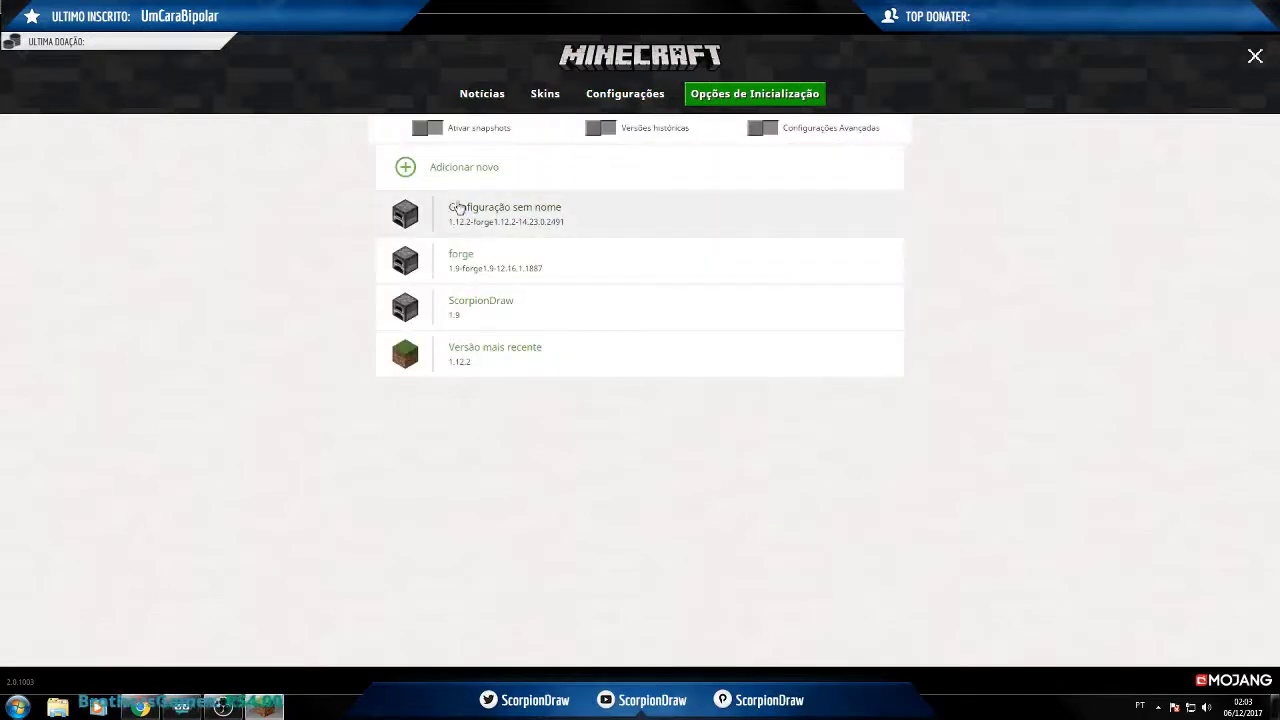
left_click(601, 128)
left_click(640, 410)
left_click(763, 128)
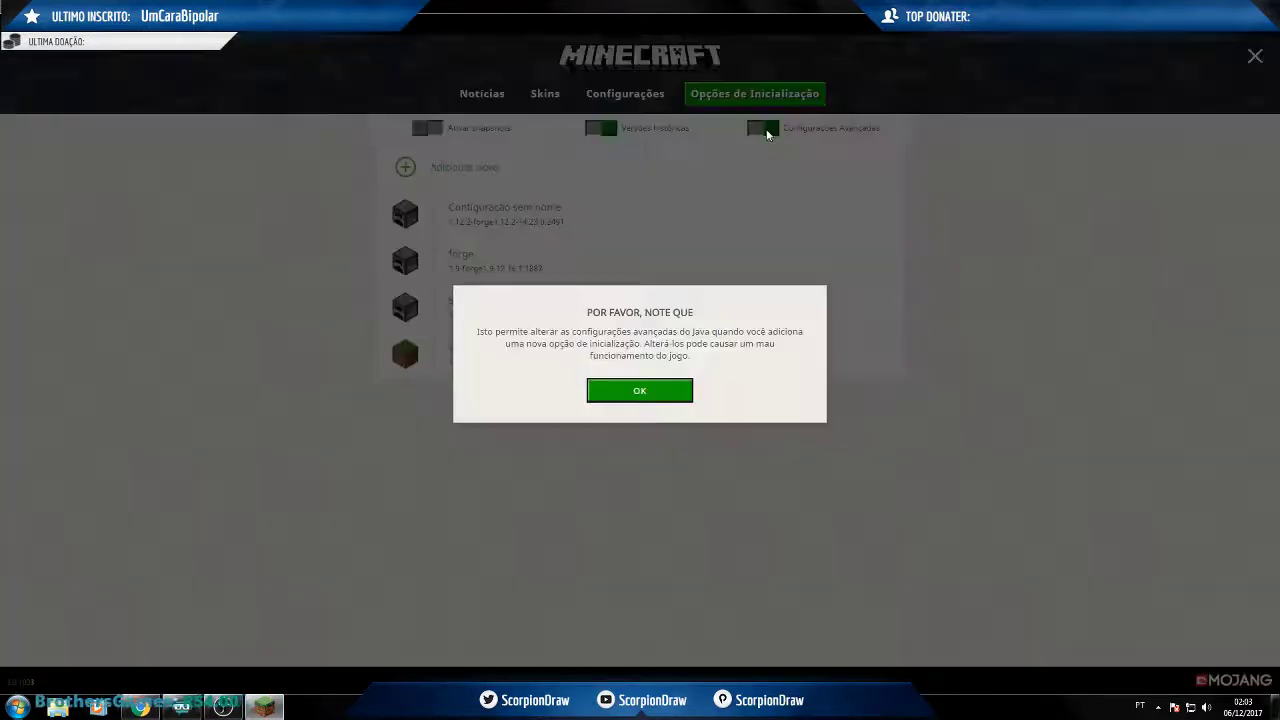
left_click(640, 391)
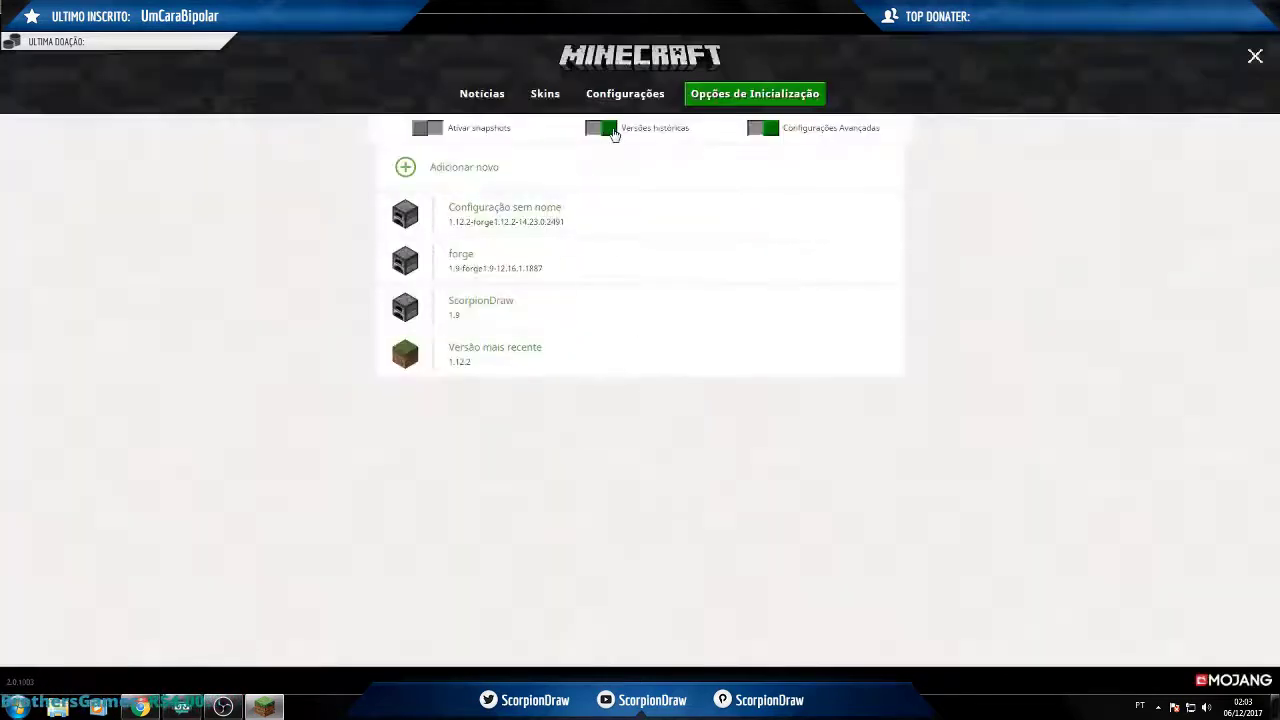
Enable JVM arguments for the unnamed Forge configuration, set the maximum memory to -Xmx2G and save it.
left_click(498, 211)
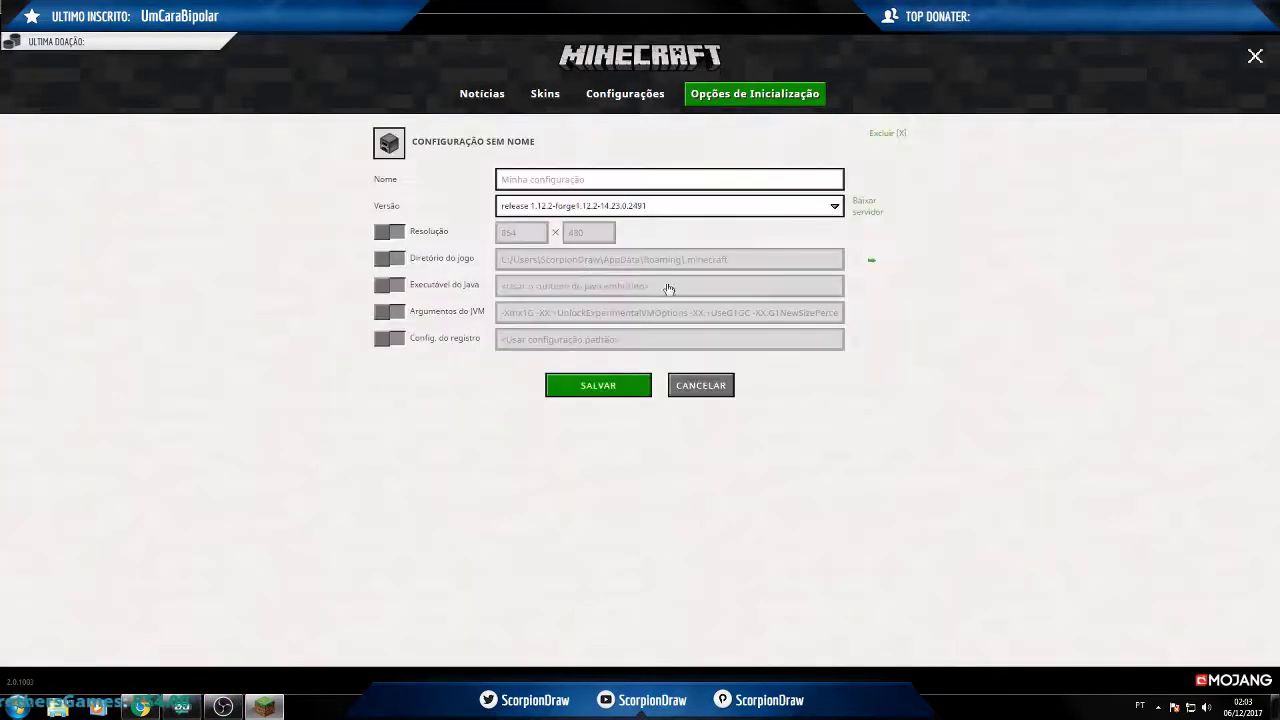
left_click(397, 311)
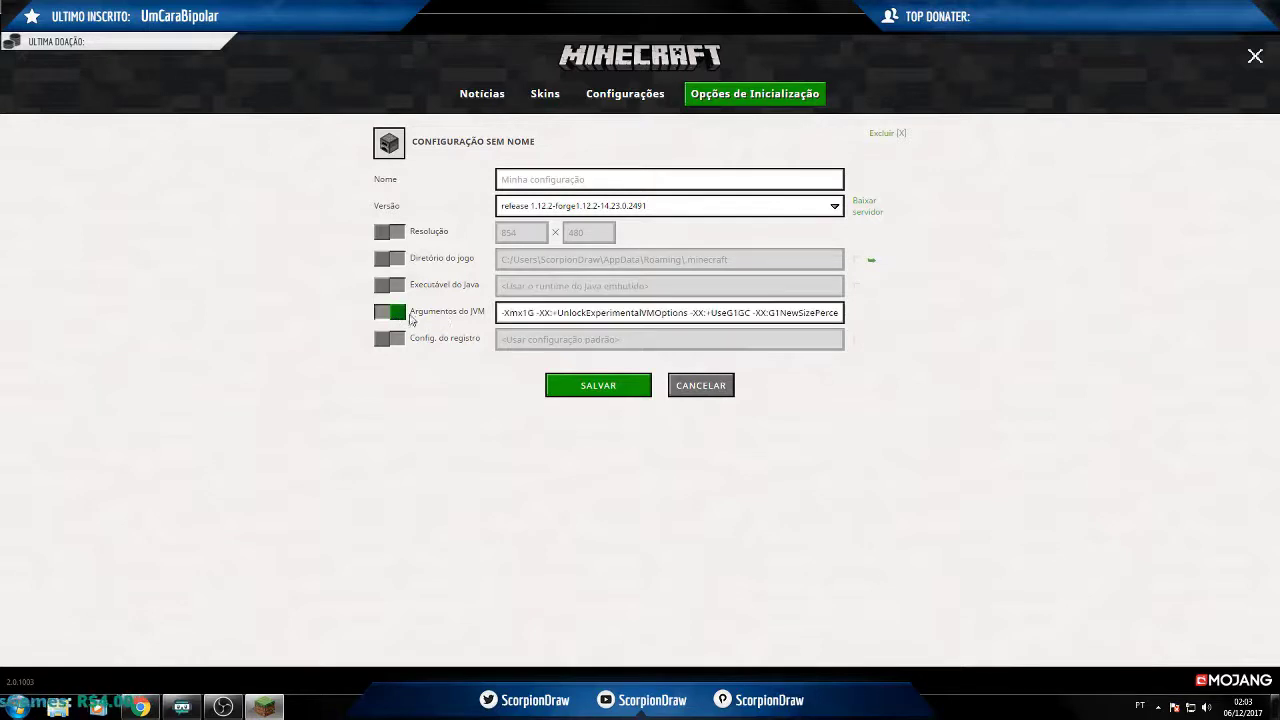
left_click(771, 314)
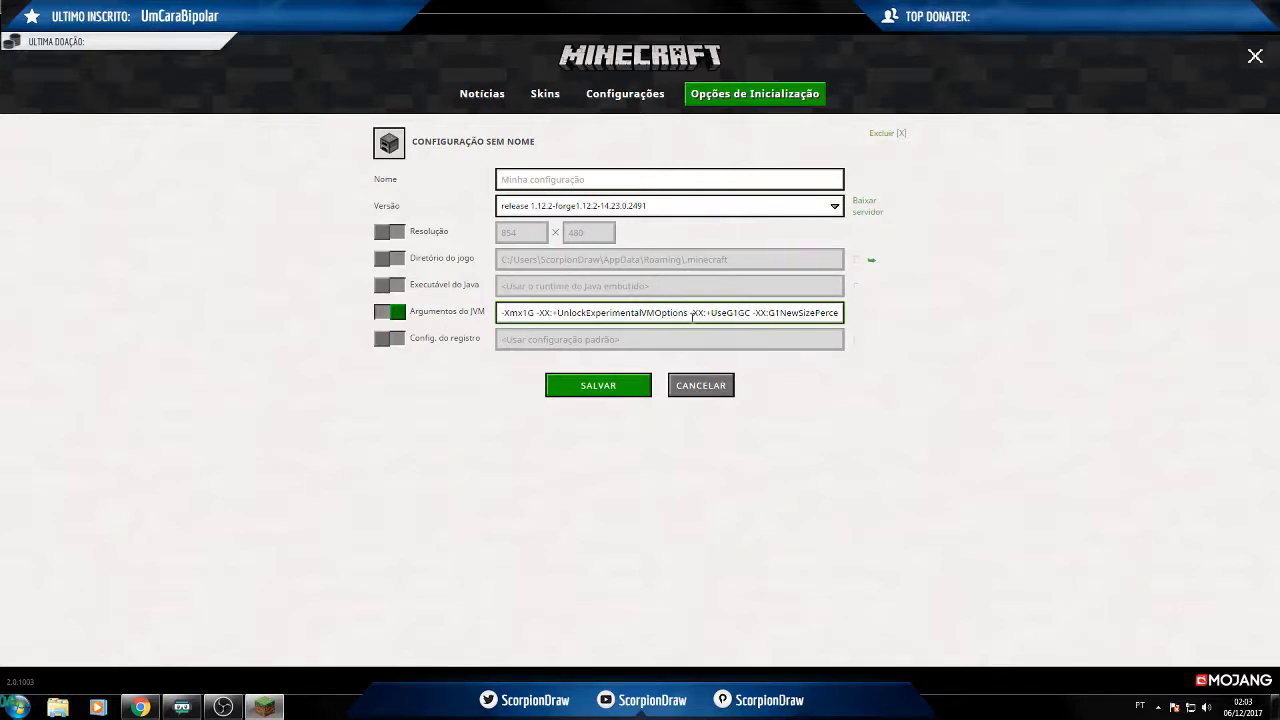
left_click_drag(819, 311, 893, 316)
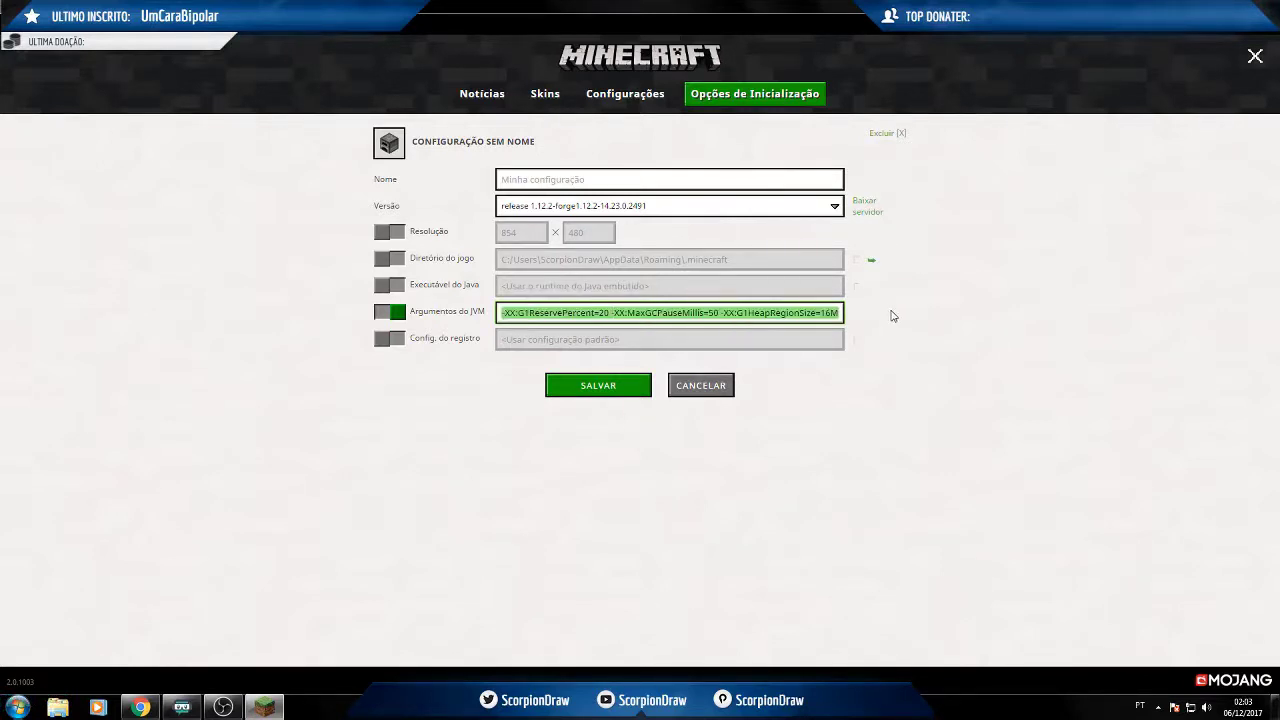
left_click(774, 313)
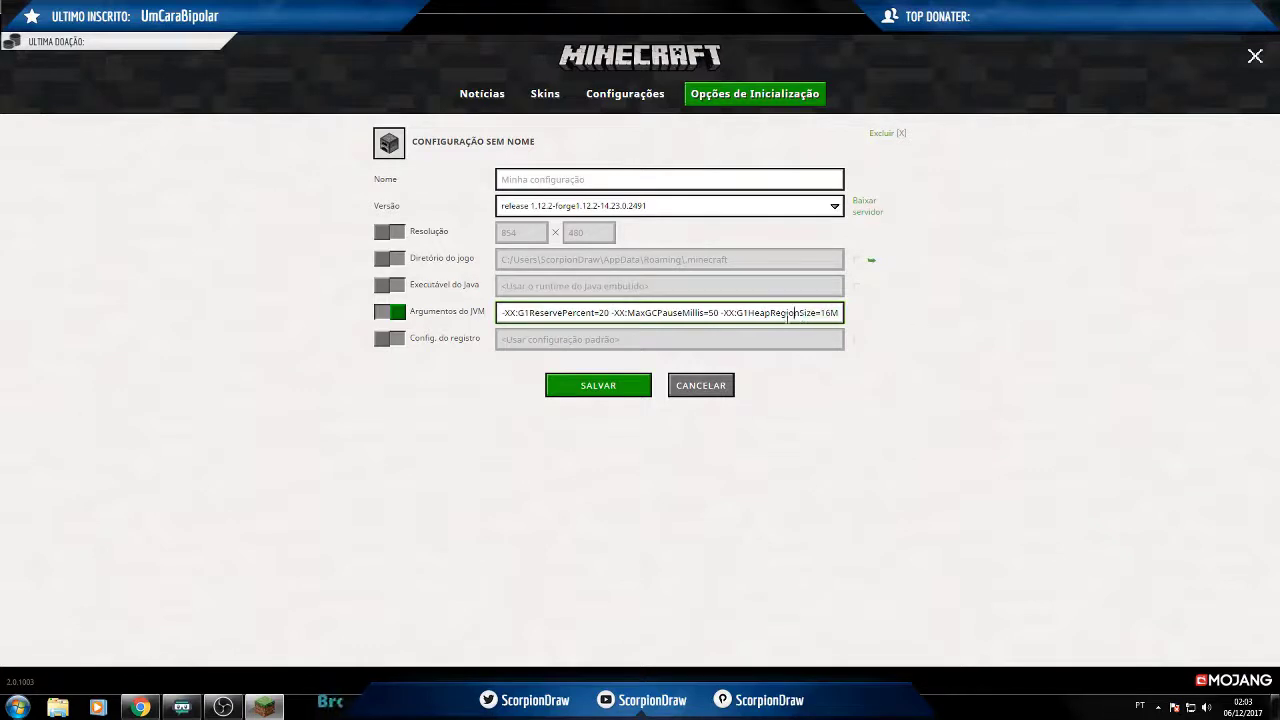
left_click_drag(745, 313, 353, 314)
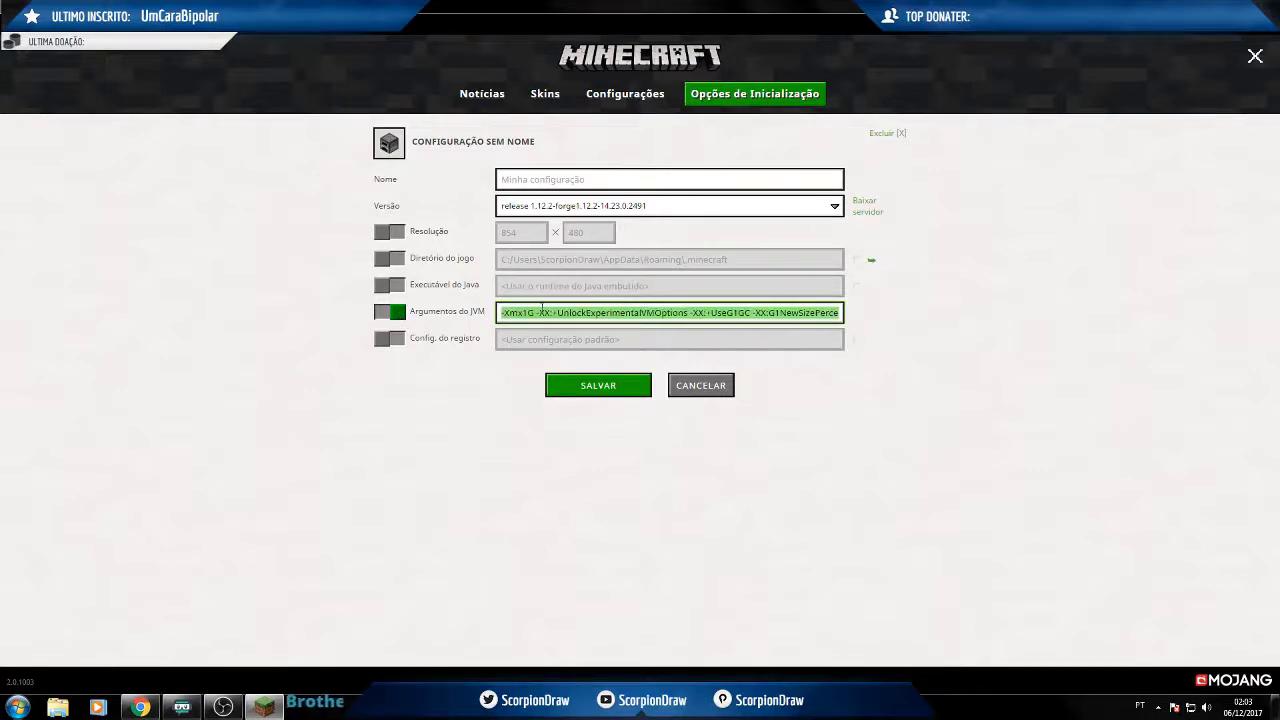
left_click(530, 312)
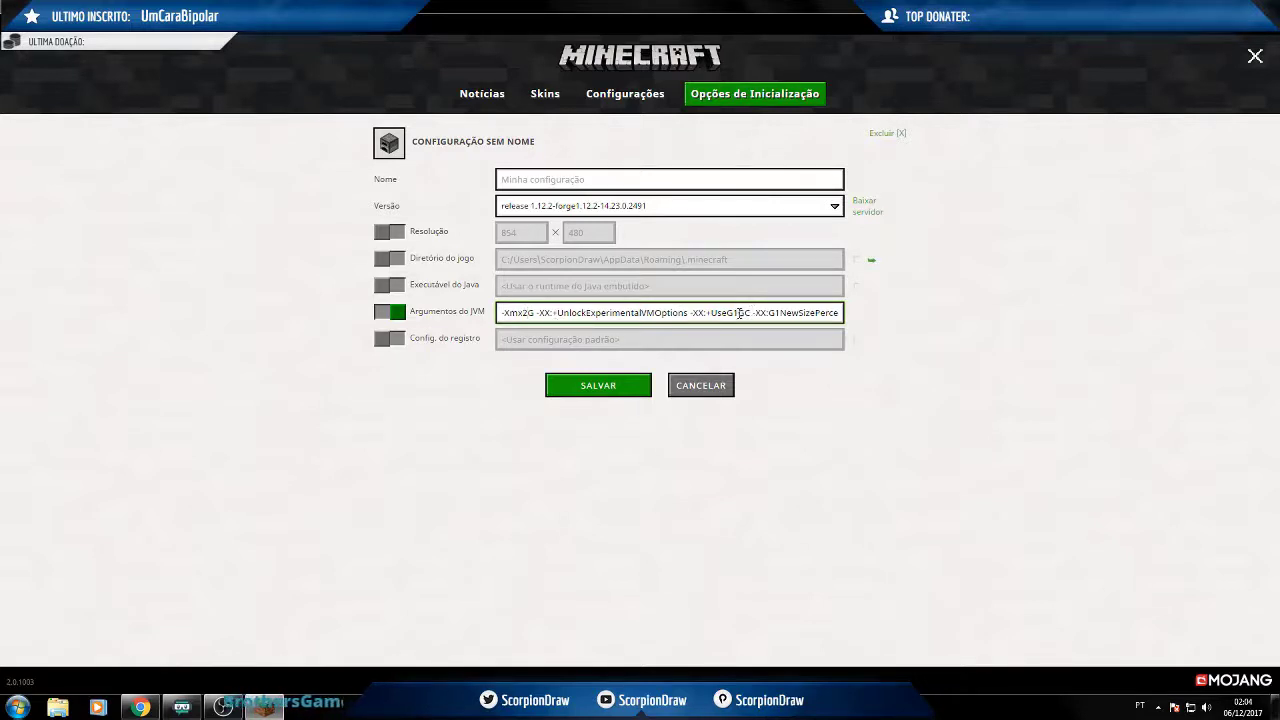
left_click(598, 385)
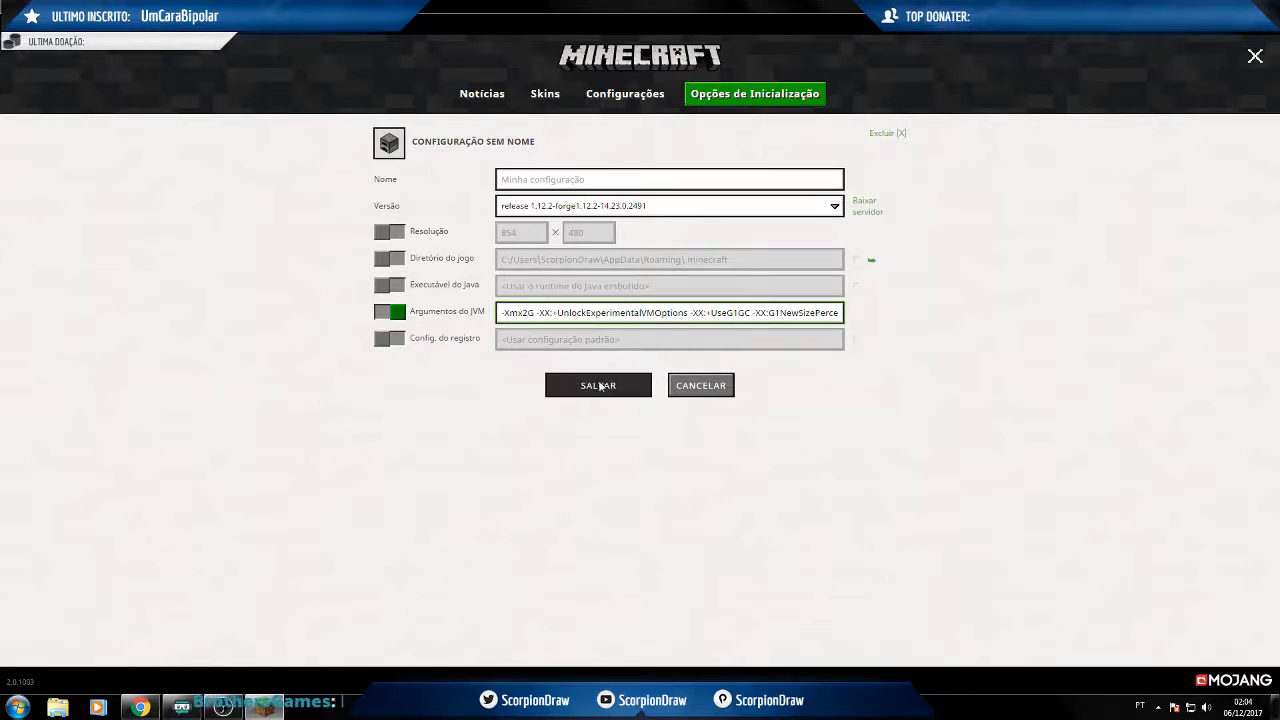
Launch Minecraft 1.12.2 with the unnamed Forge configuration and maximize the game window.
left_click(482, 94)
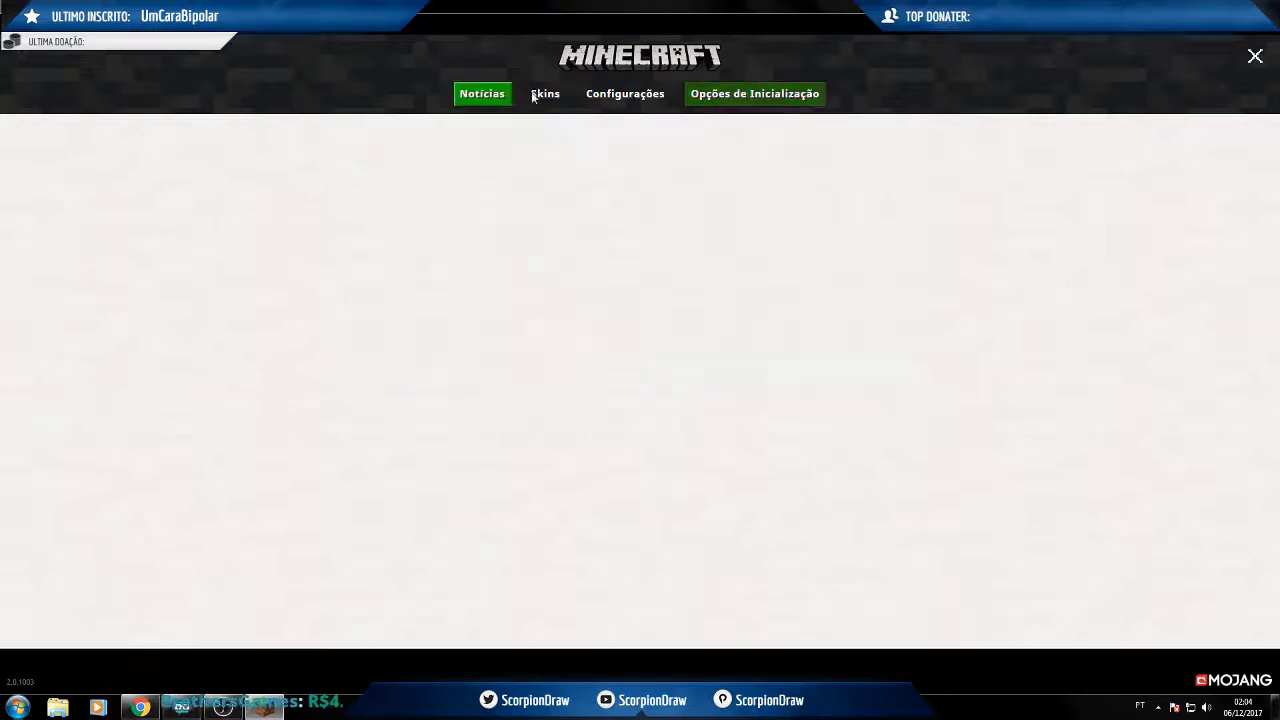
left_click(700, 648)
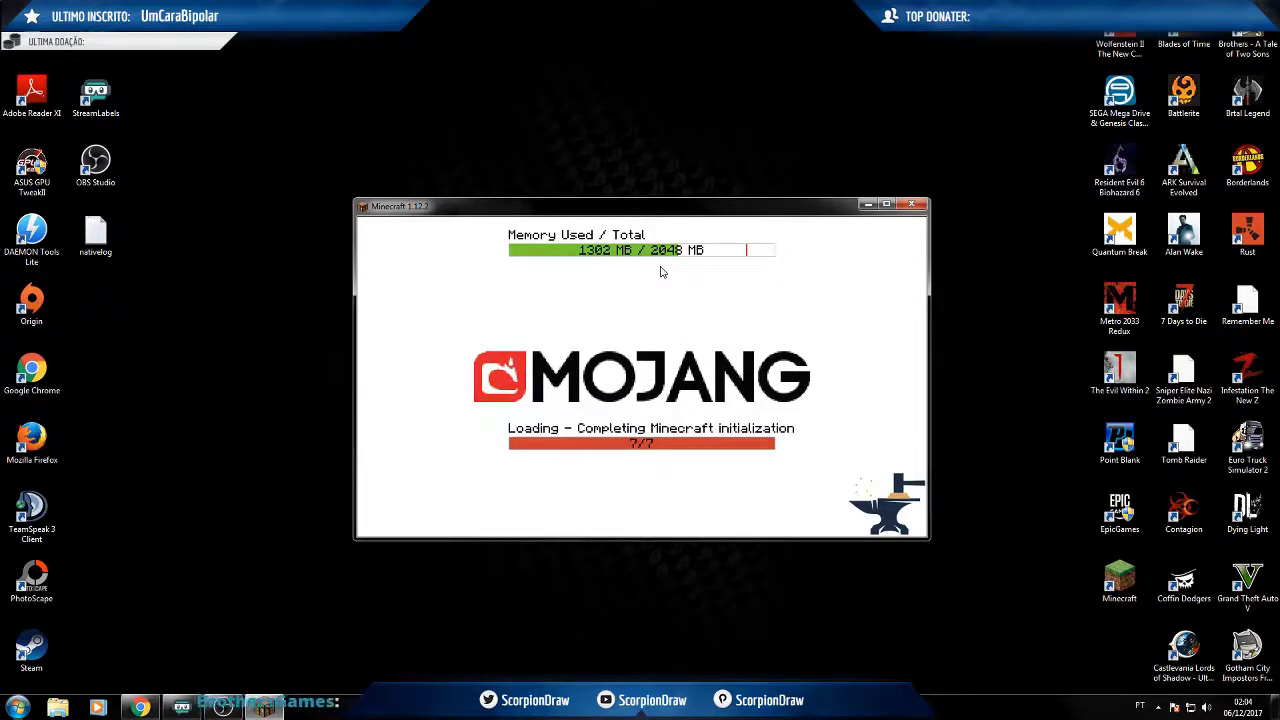
left_click(886, 204)
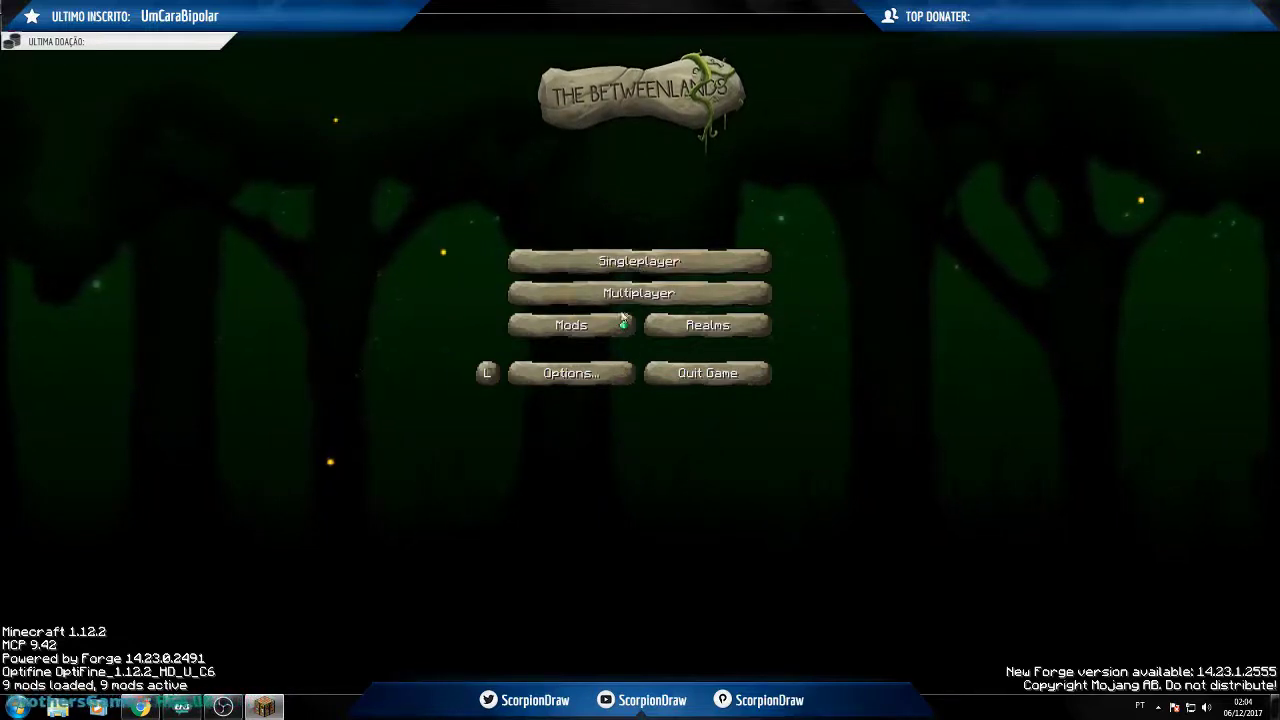
Check the selected resource packs in the game options and open the singleplayer world list.
left_click(572, 377)
left_click(537, 292)
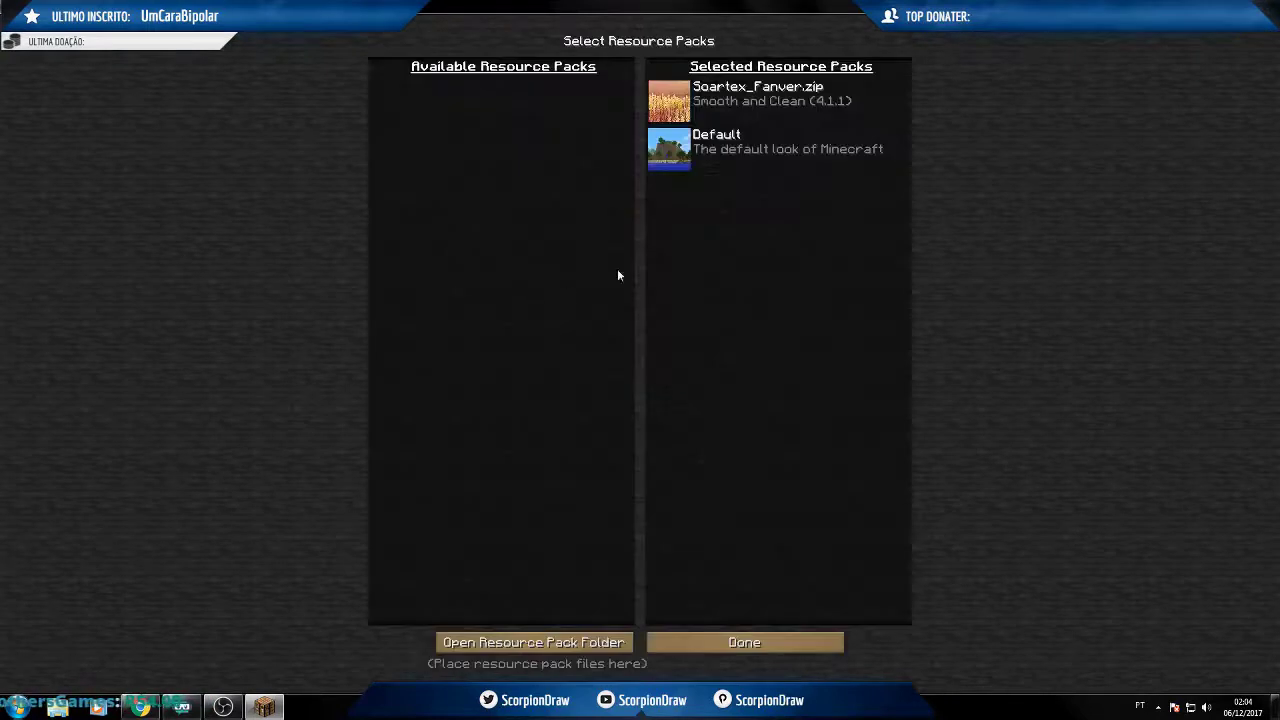
key("Escape")
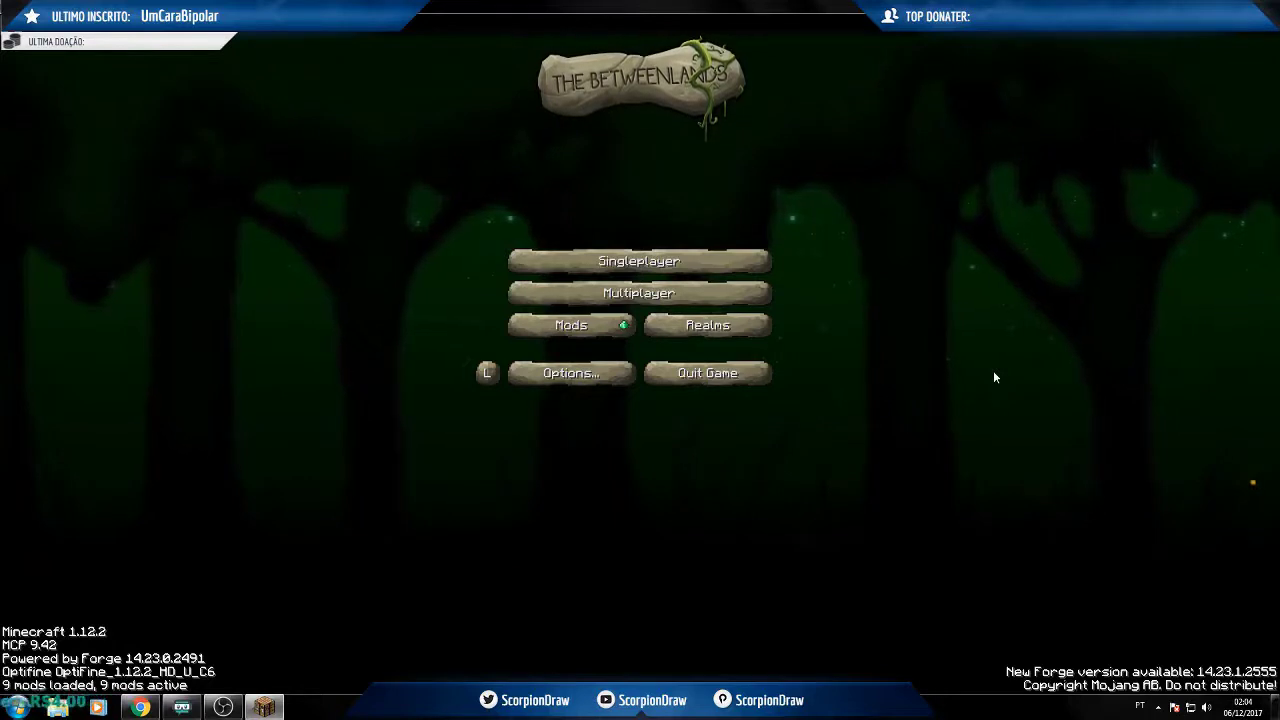
left_click(676, 258)
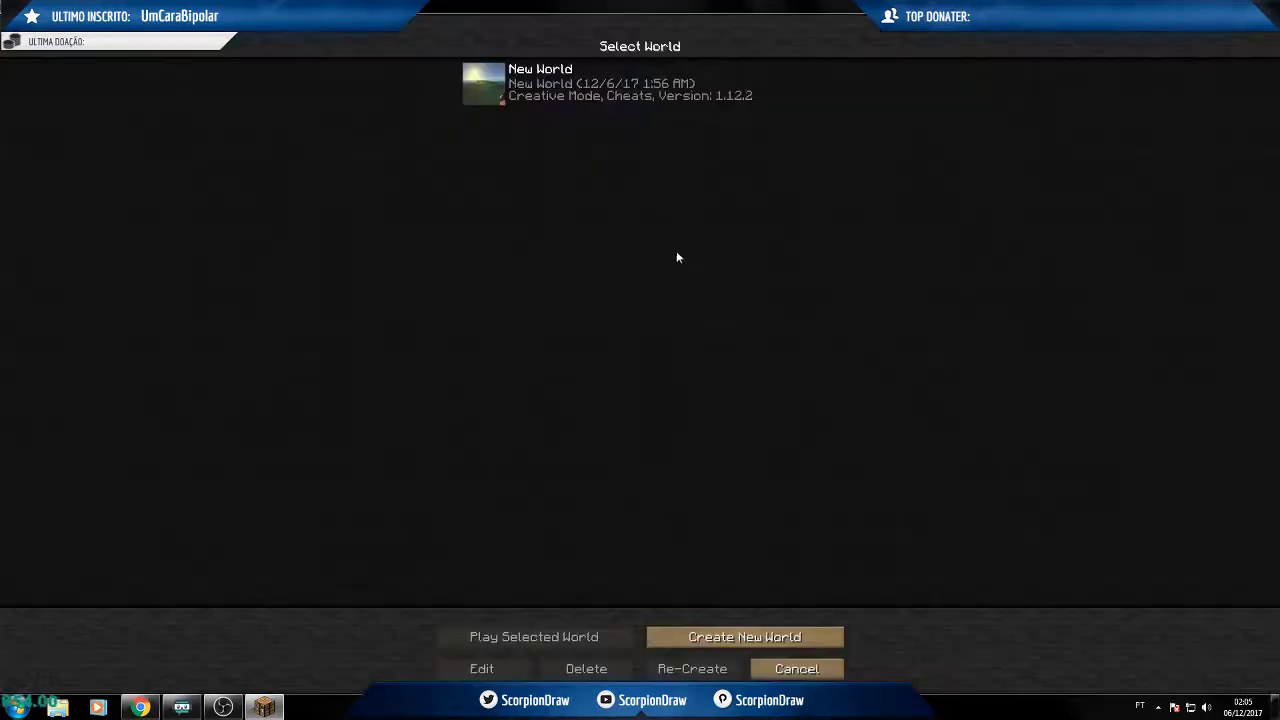
Review the world types offered for a new world and leave world creation without creating one.
left_click(744, 637)
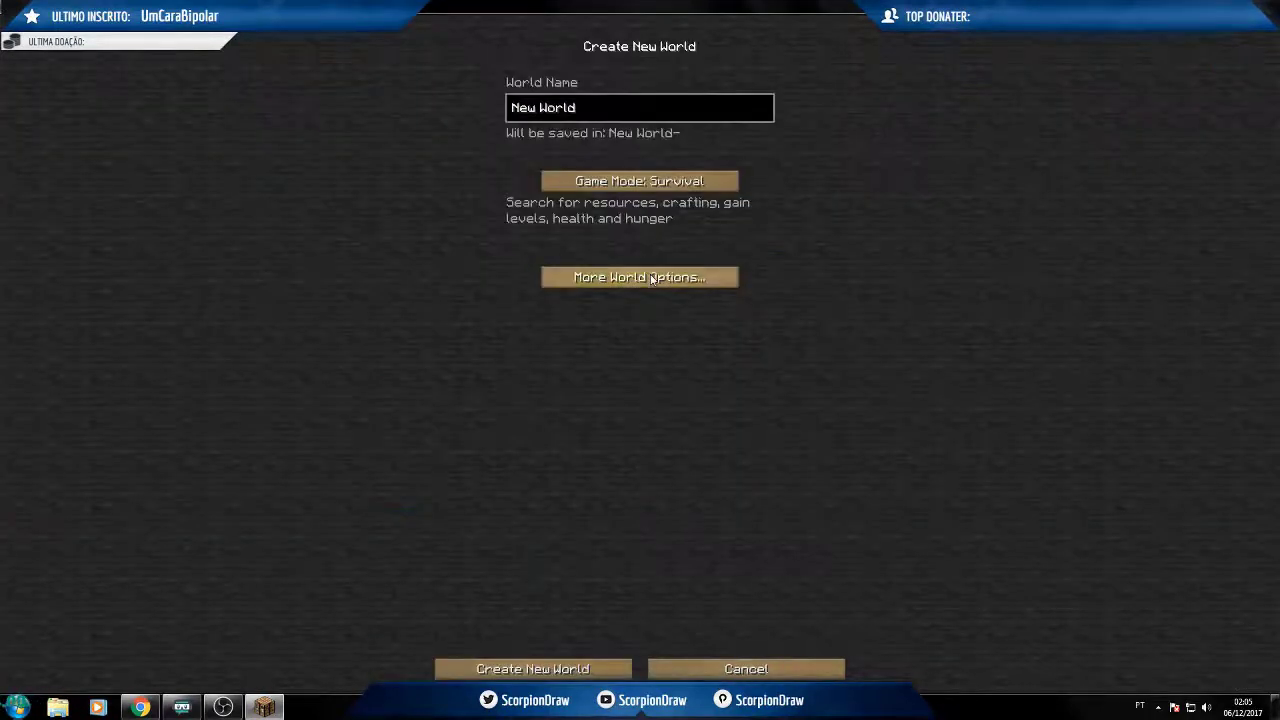
left_click(640, 277)
left_click(742, 163)
left_click(742, 163)
left_click(742, 164)
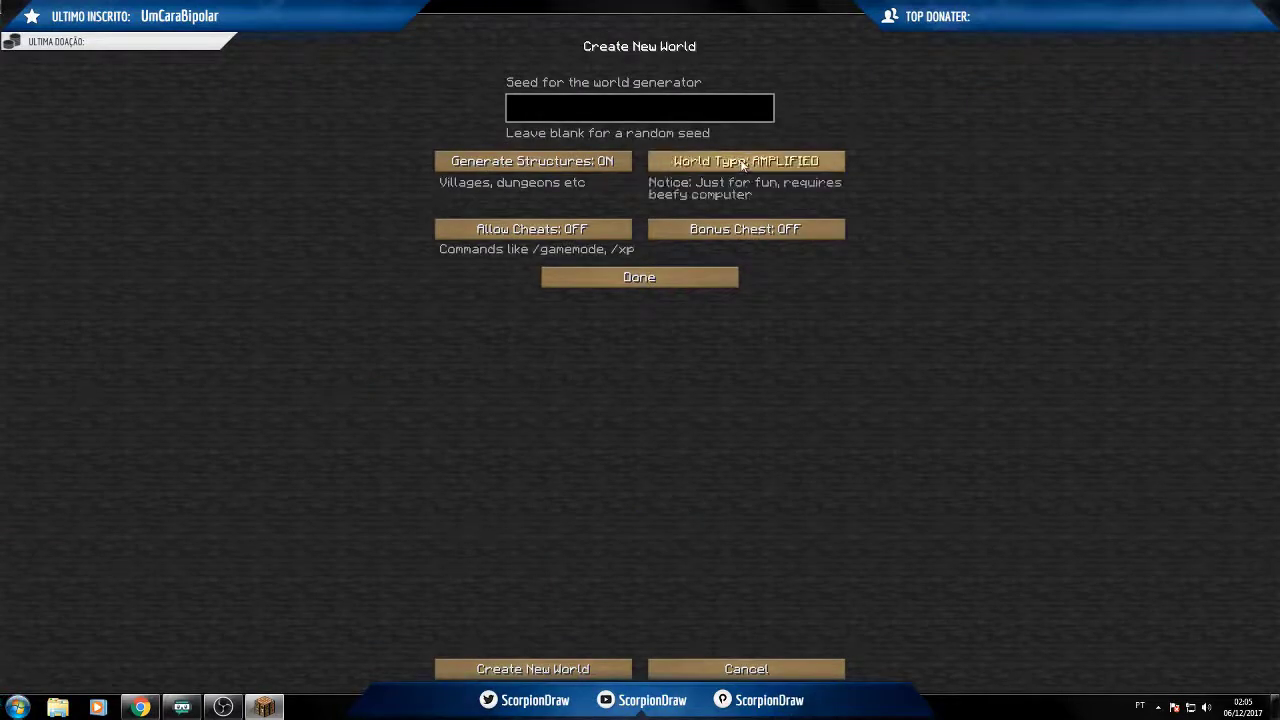
left_click(740, 165)
left_click(737, 165)
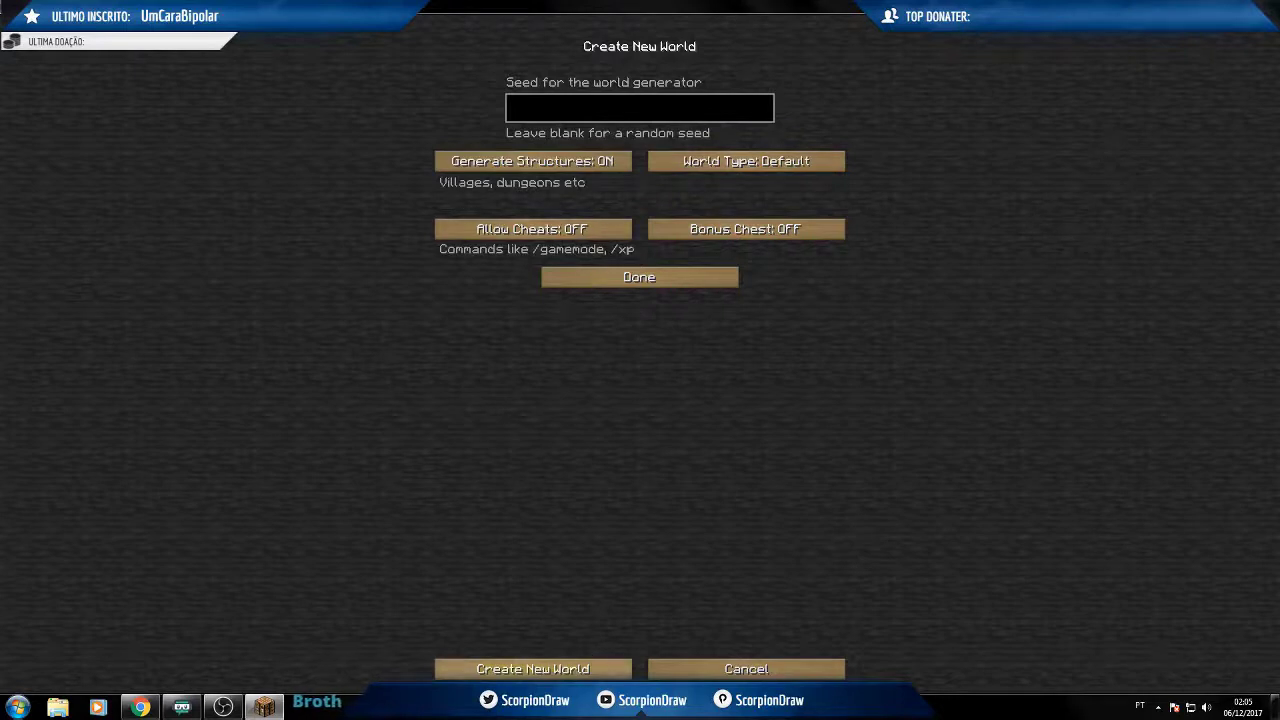
left_click(738, 670)
Load the existing creative world New World and dismiss the Norton performance alert.
left_click(578, 88)
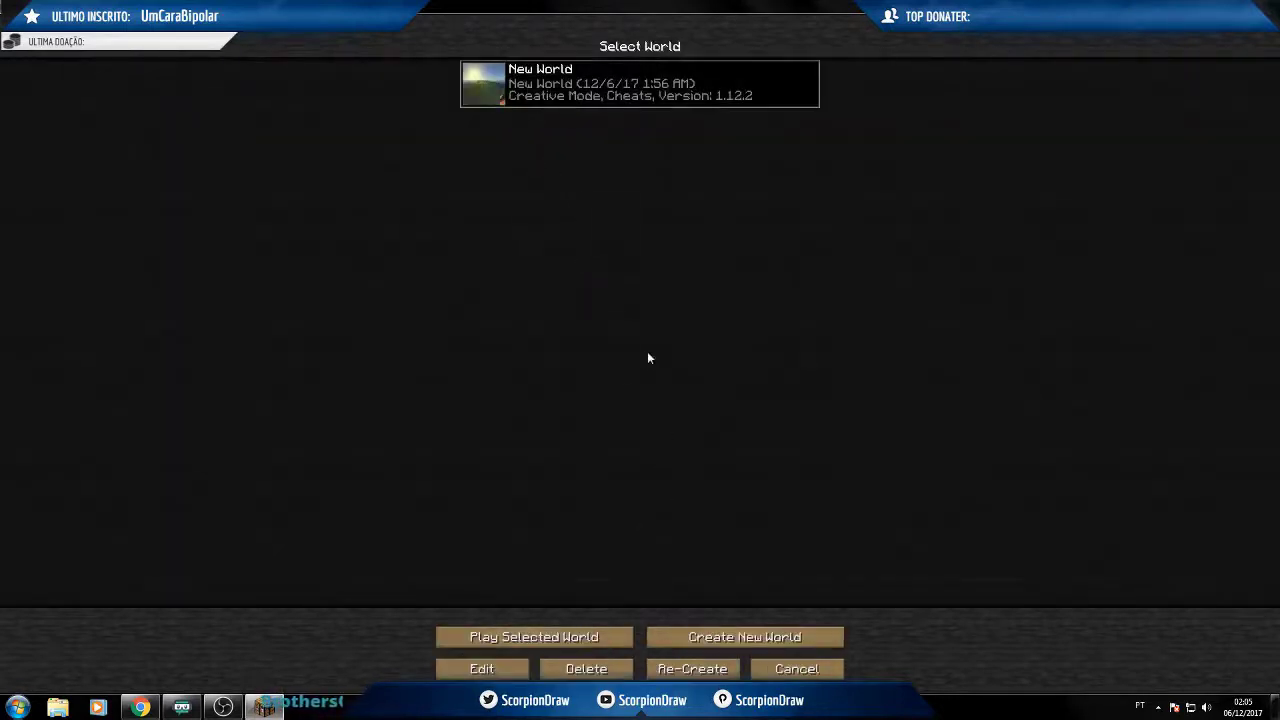
left_click(571, 640)
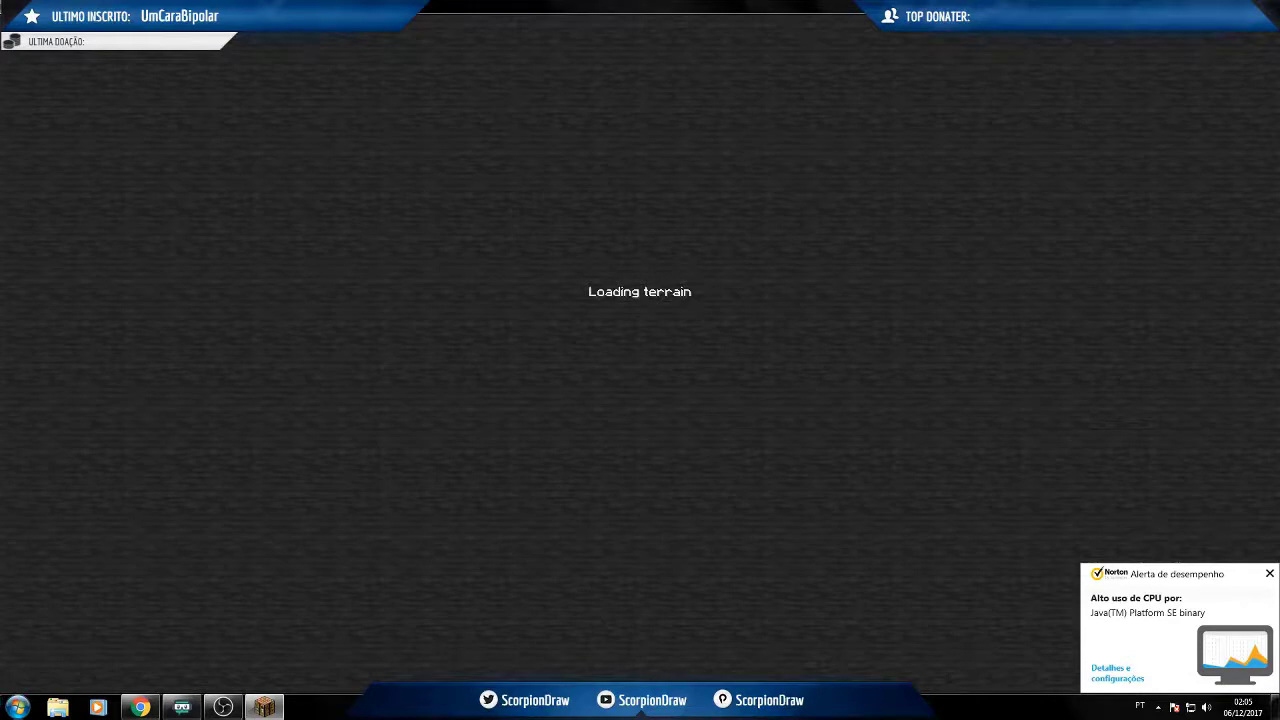
key("super")
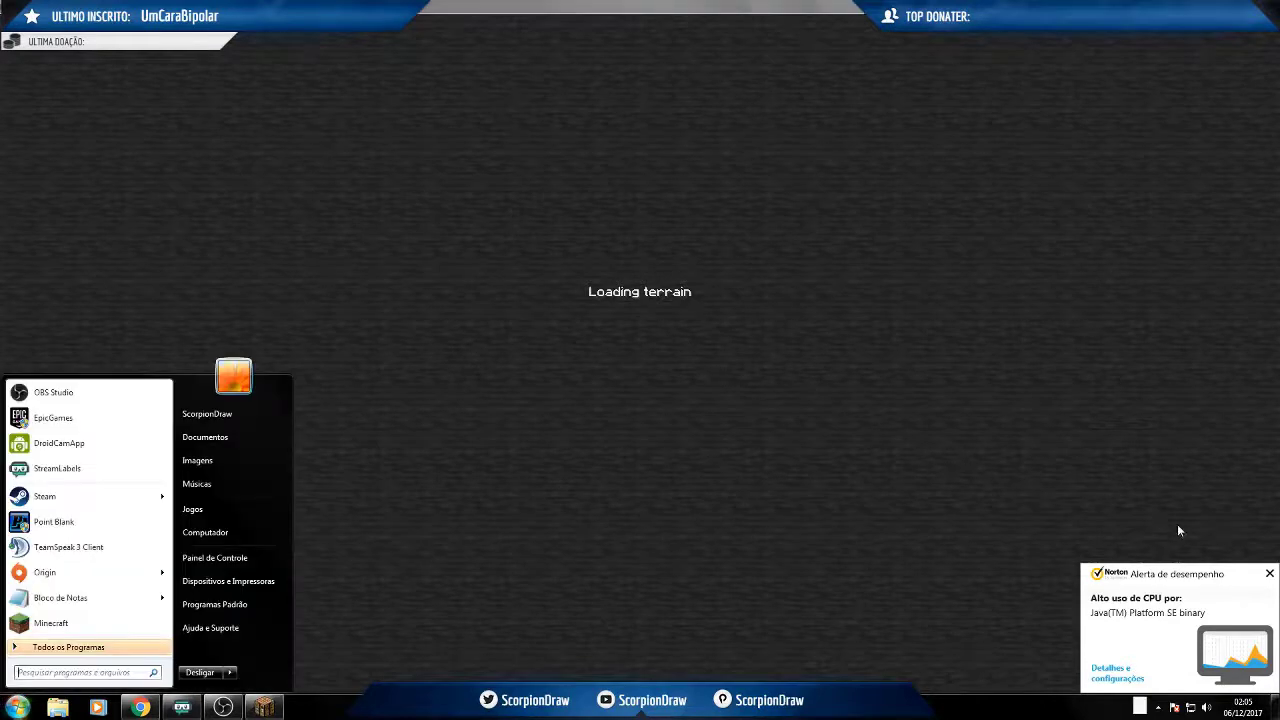
left_click(1270, 573)
left_click(1270, 573)
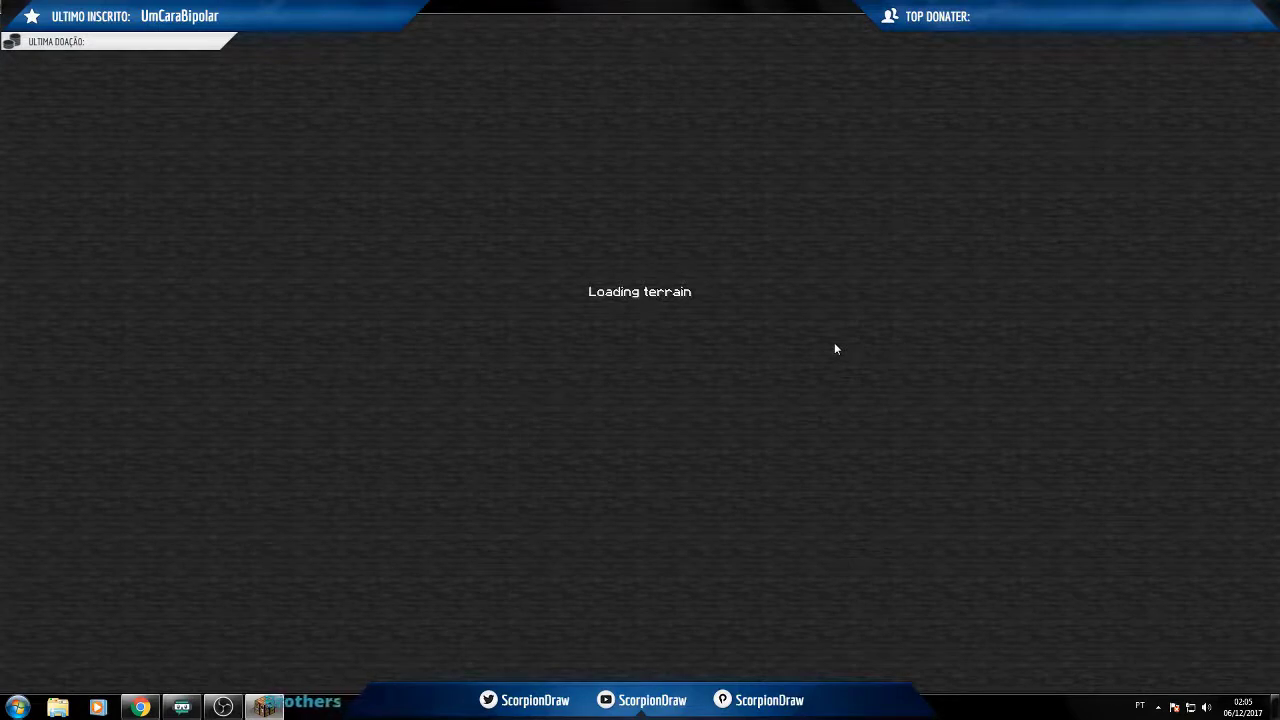
left_click(1158, 707)
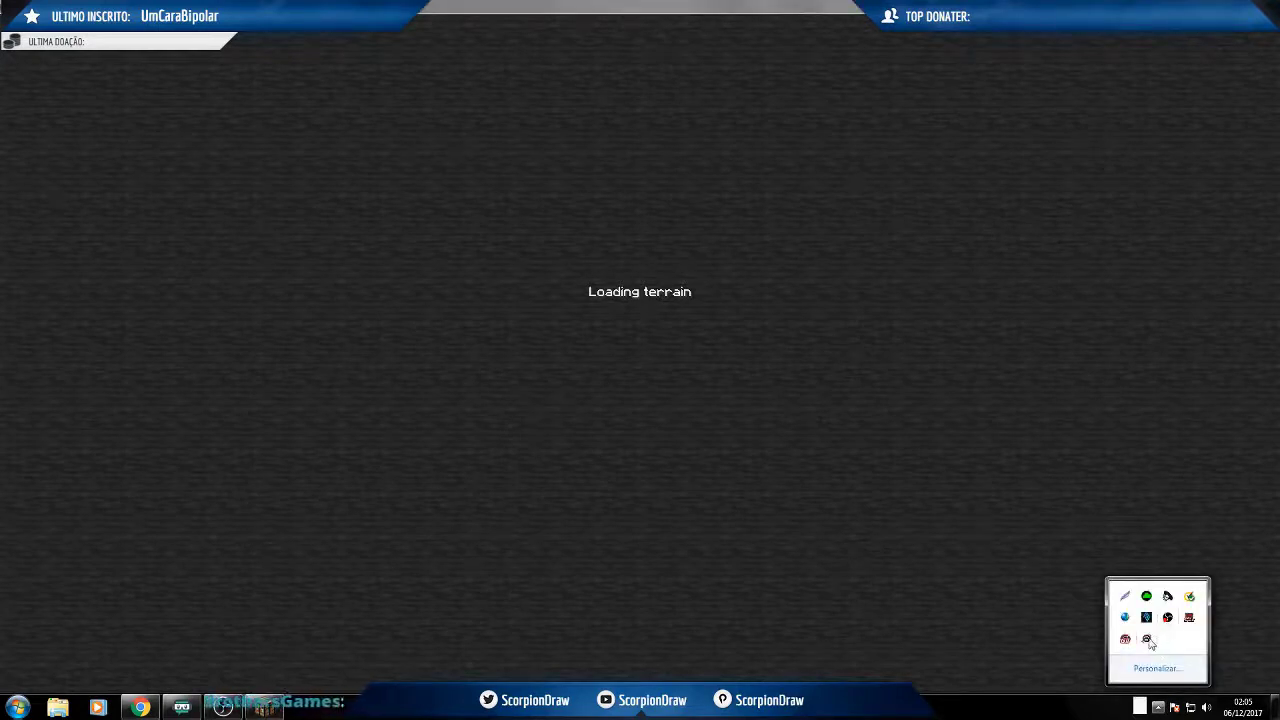
left_click(791, 380)
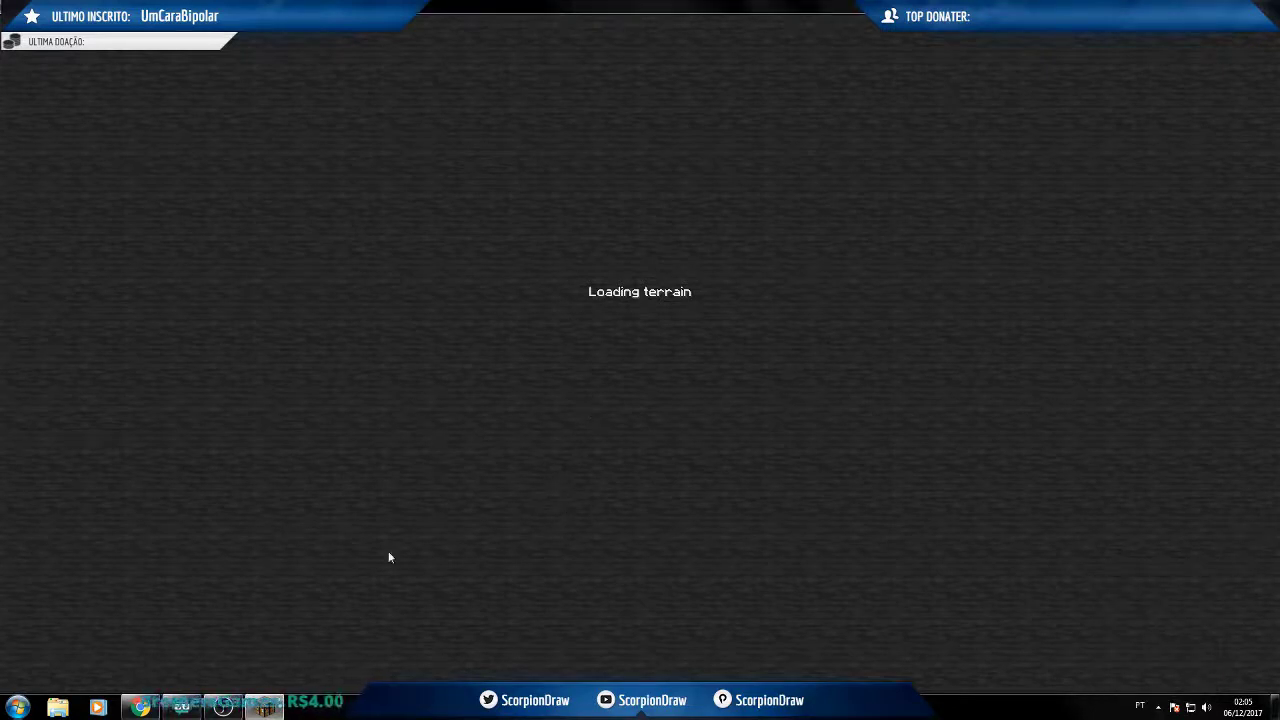
left_click(1158, 707)
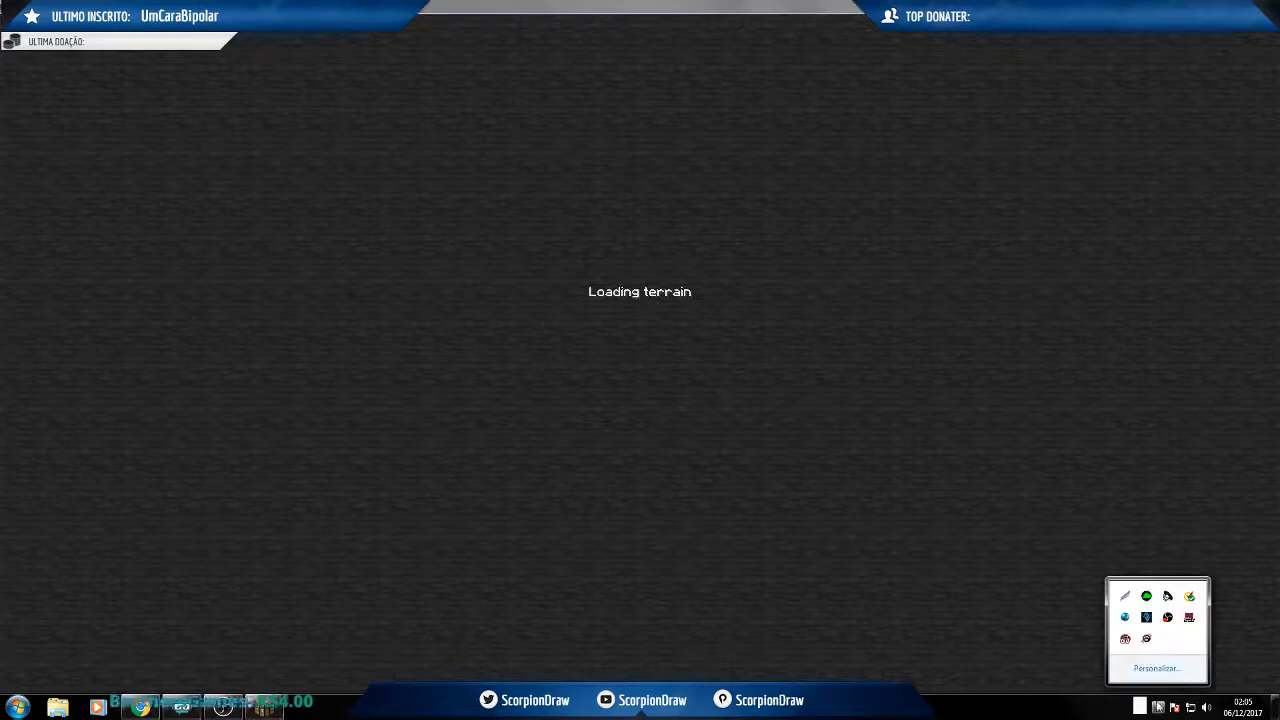
Close the notification area popup and open the Windows Task Manager.
left_click(864, 477)
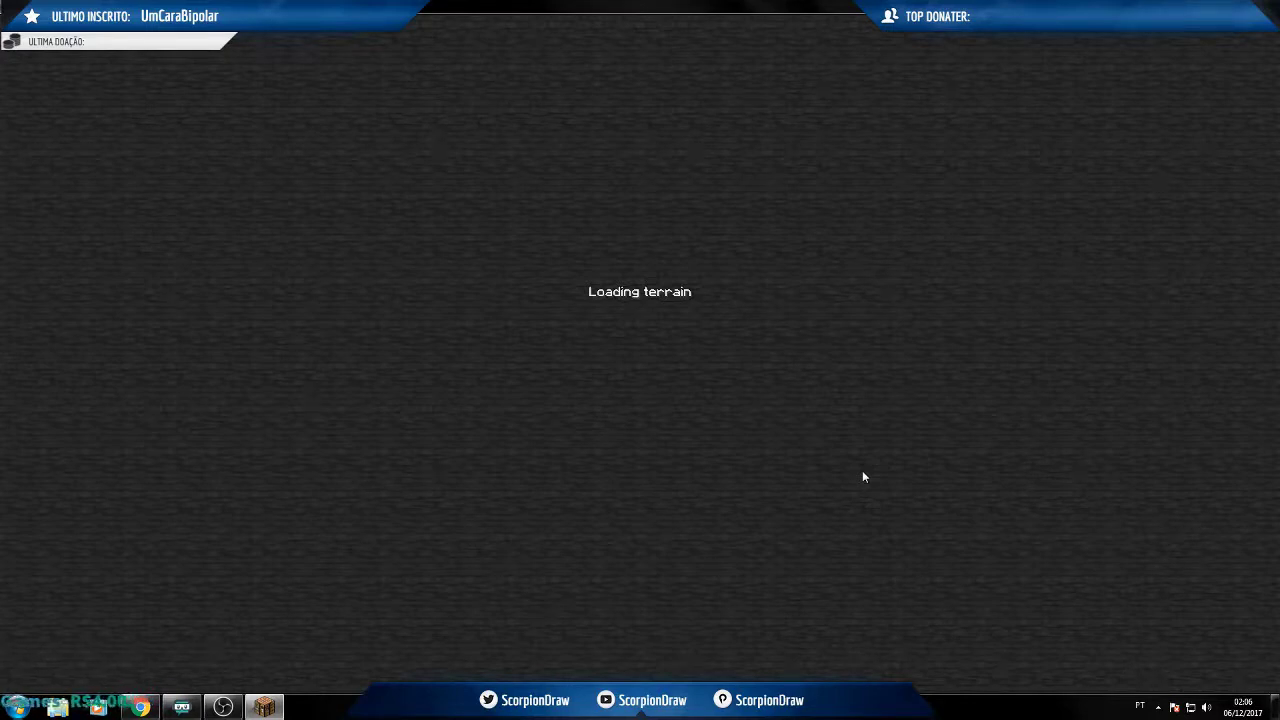
mouse_move(265, 706)
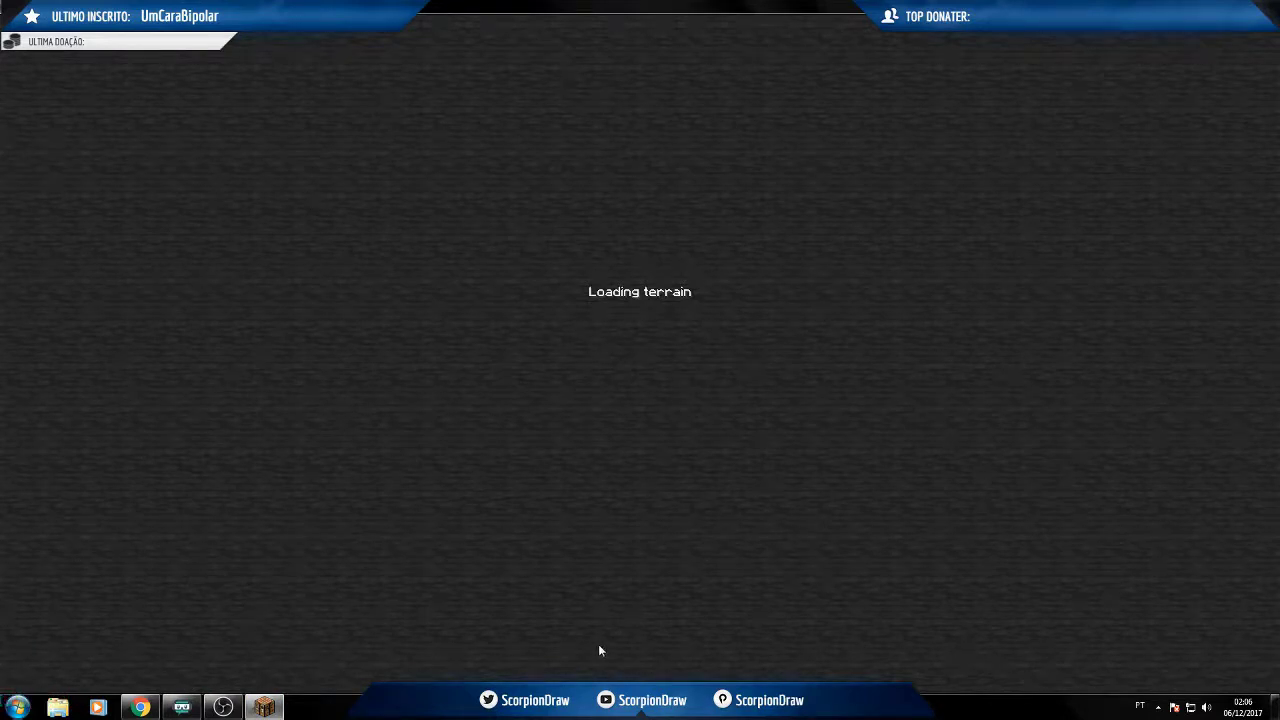
right_click(646, 700)
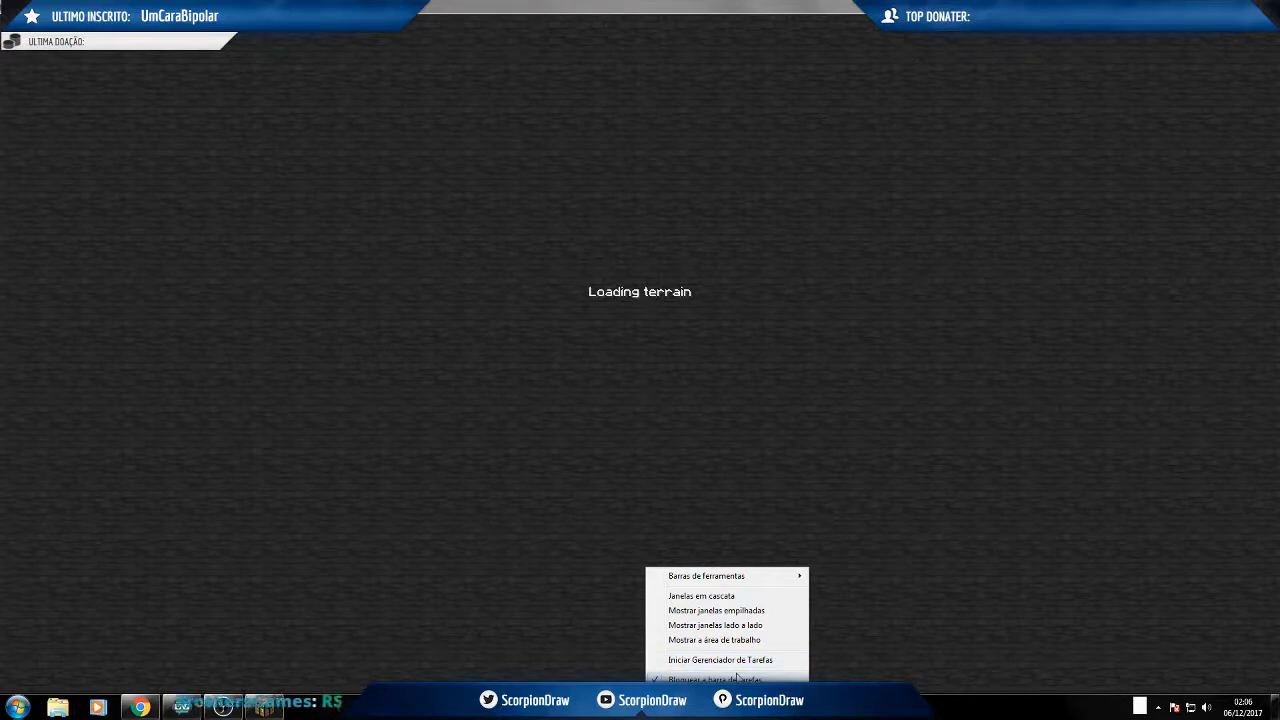
left_click(768, 660)
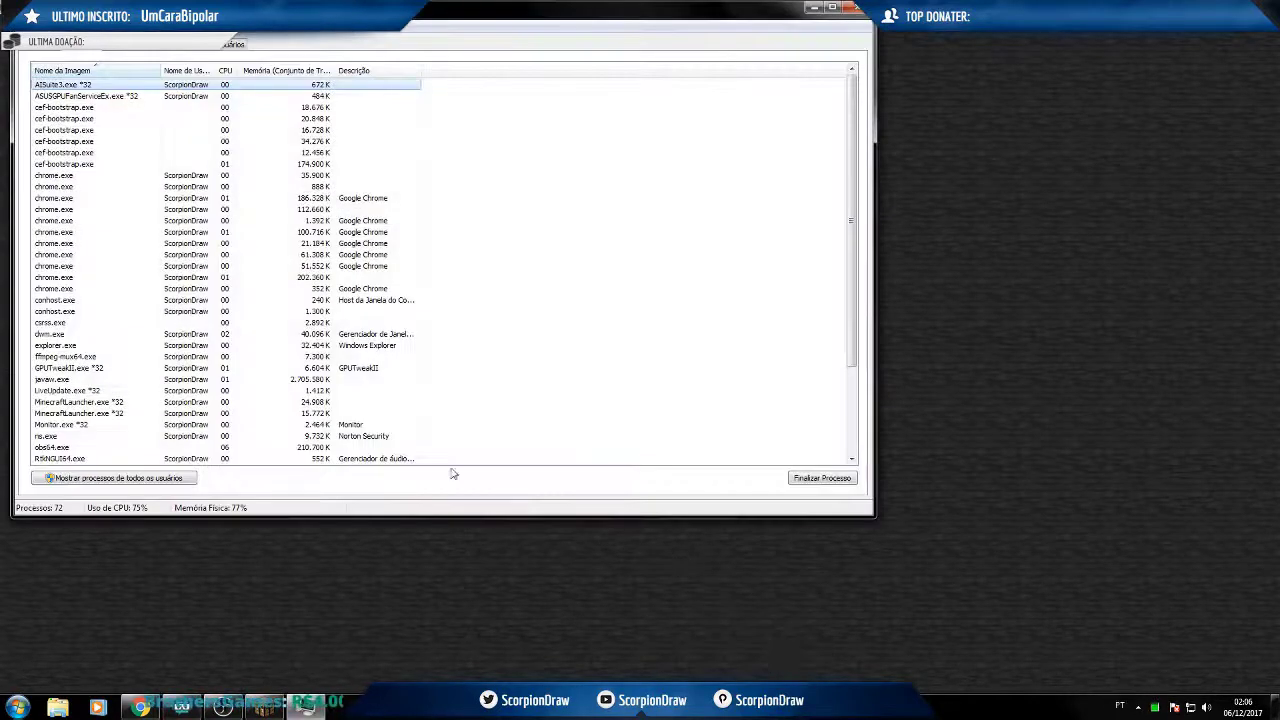
End the javaw.exe process to force the stuck game closed and dismiss the launcher's error message.
scroll(330, 290, "down", 10)
left_click(320, 266)
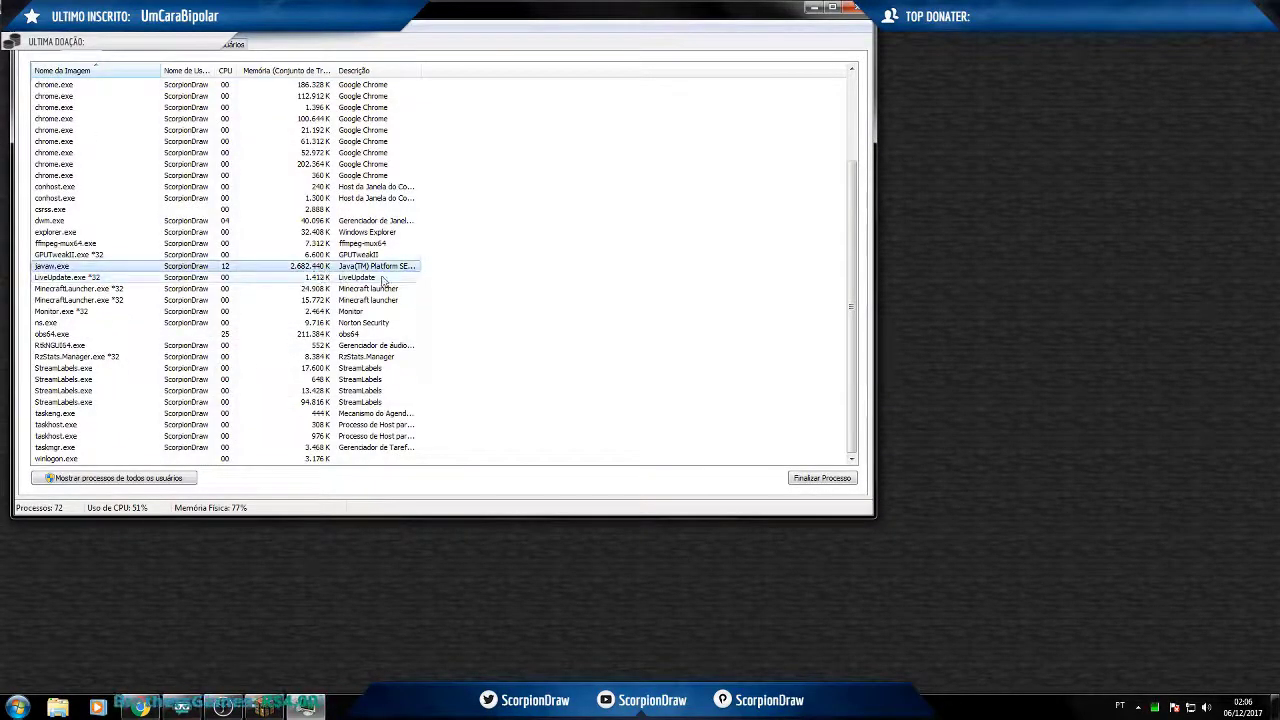
left_click_drag(435, 12, 661, 153)
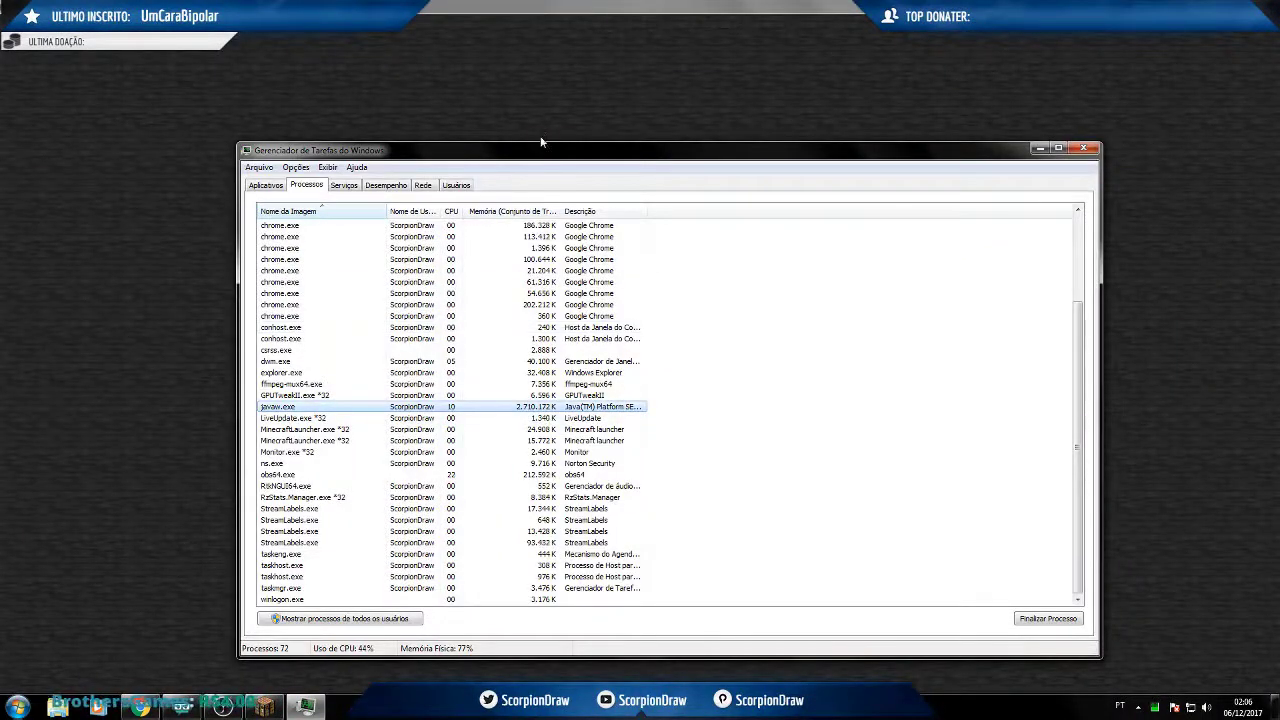
left_click_drag(546, 155, 612, 131)
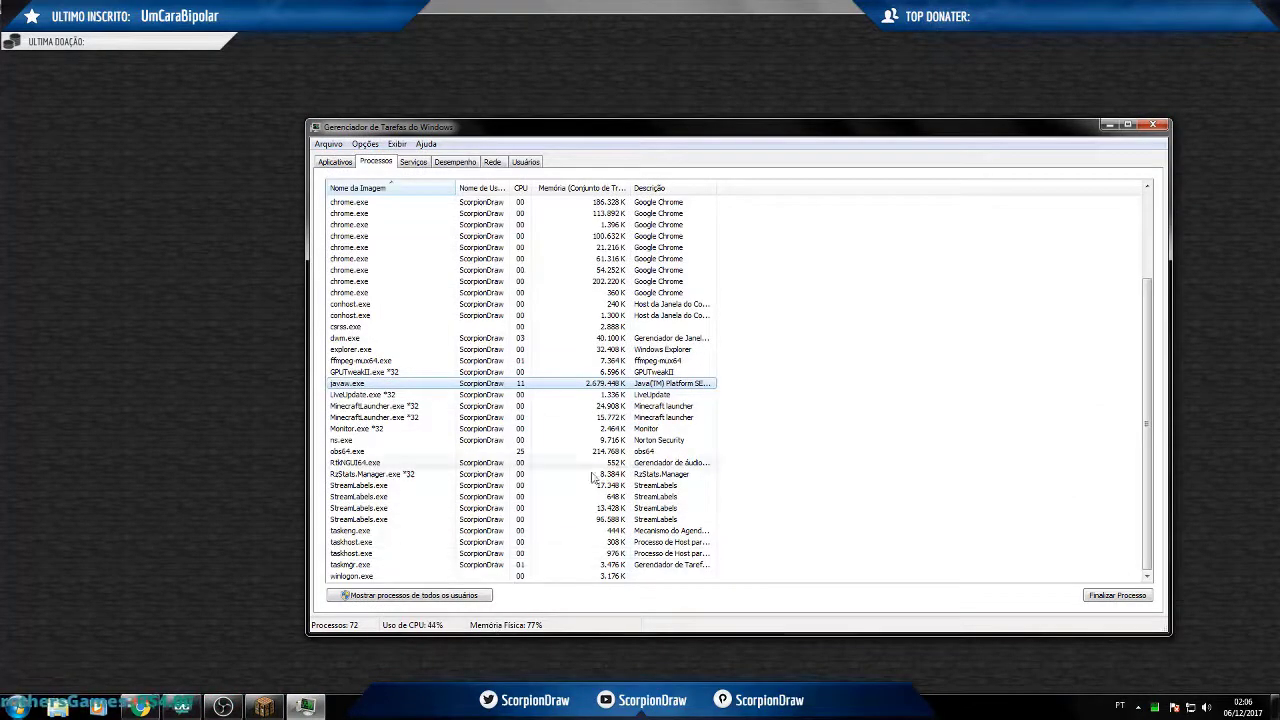
left_click_drag(740, 127, 683, 120)
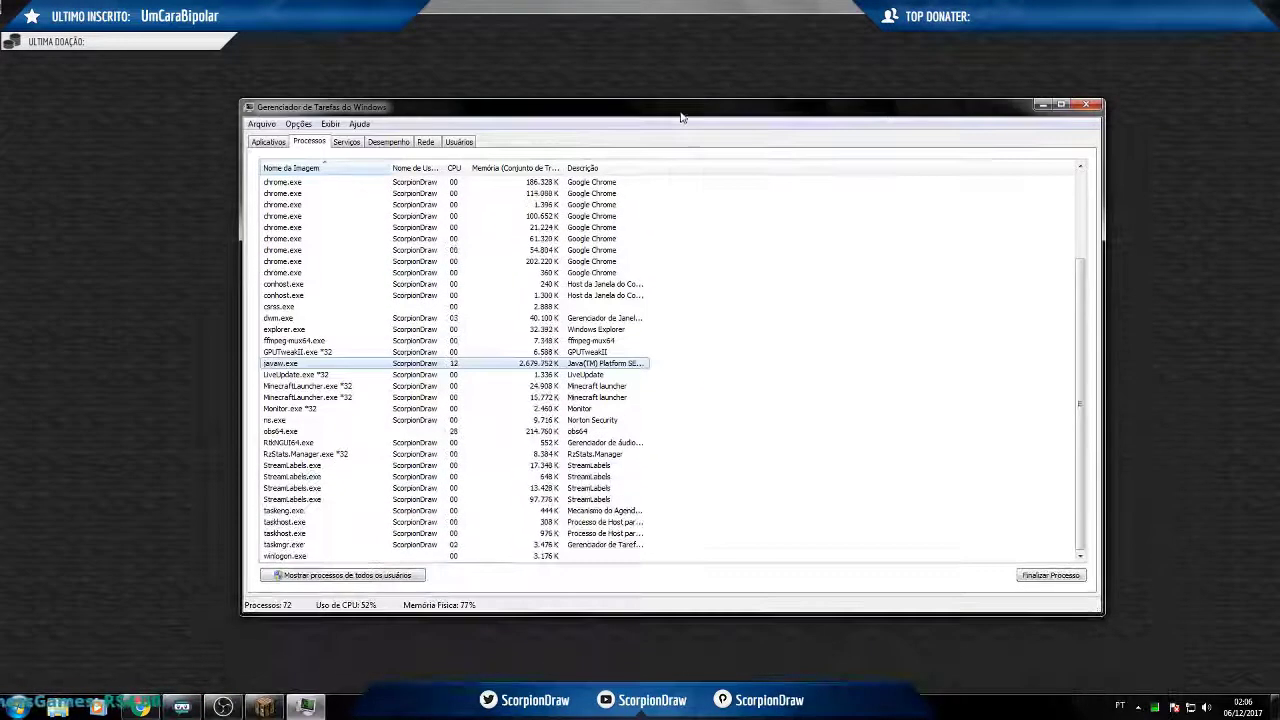
left_click(1040, 578)
left_click(650, 384)
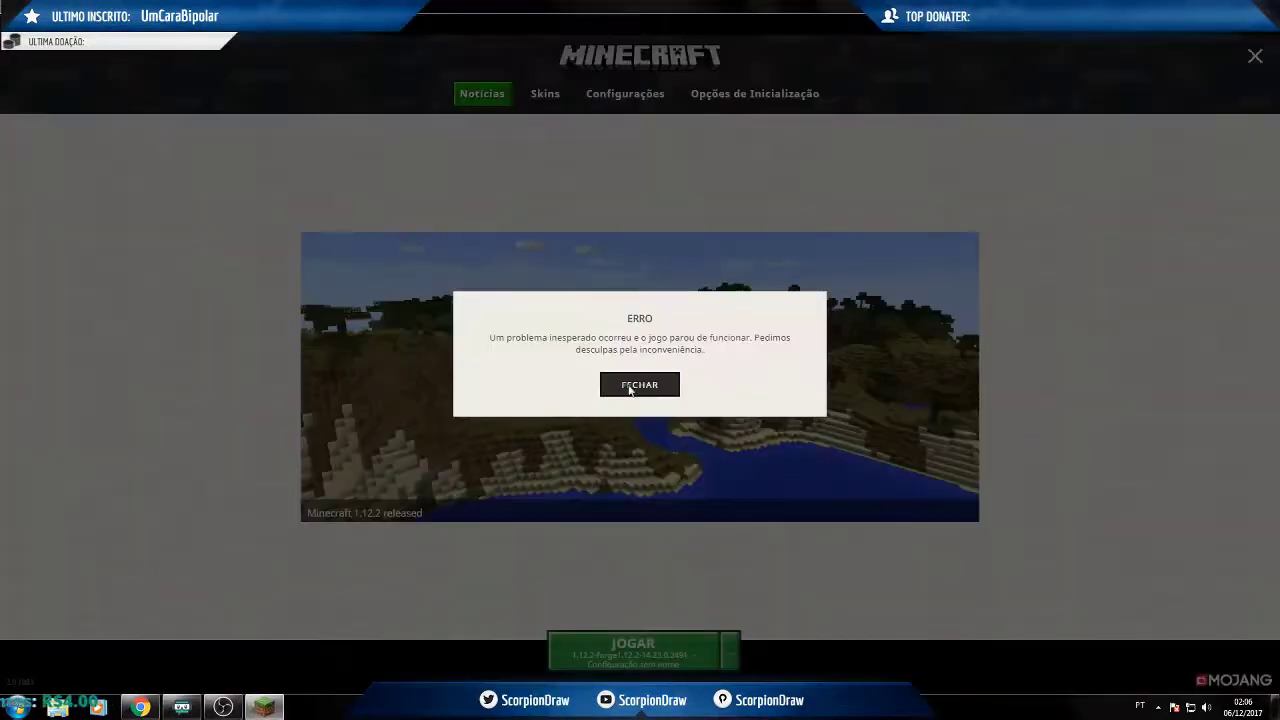
left_click(634, 384)
Check the memory setting in the JVM arguments of the unnamed Forge configuration and save the configuration.
left_click(705, 94)
left_click(505, 213)
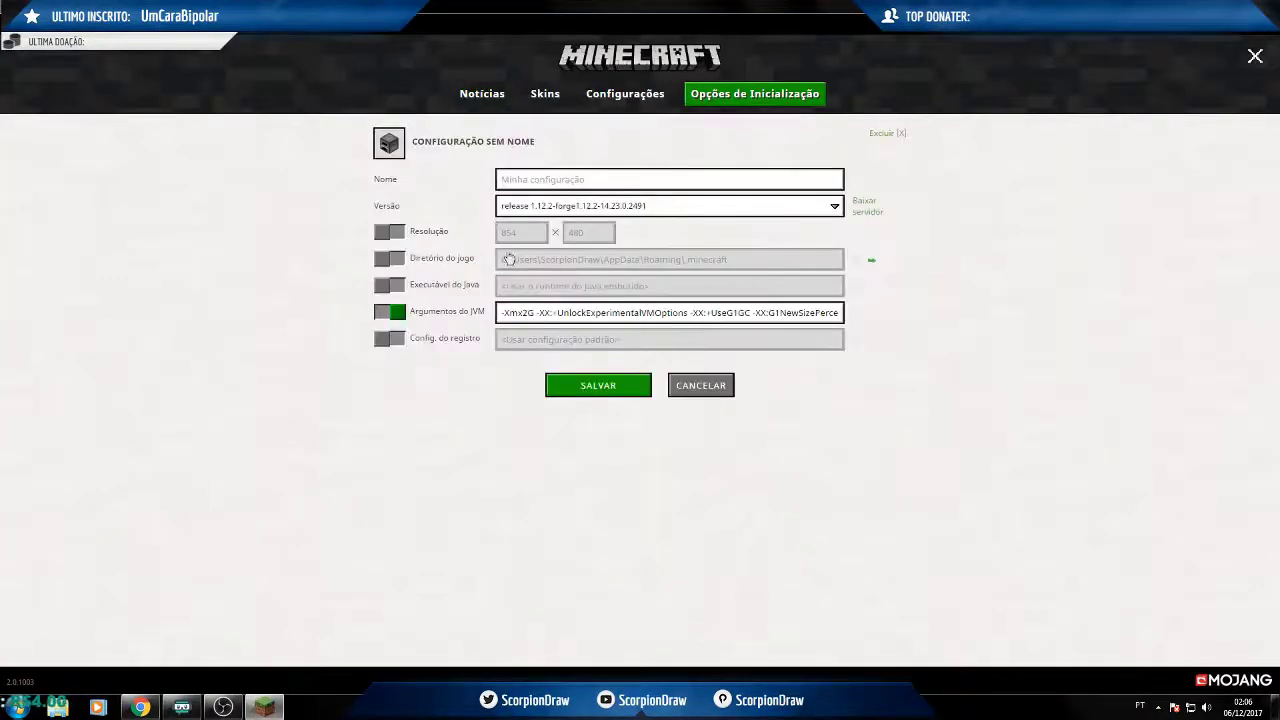
left_click(530, 313)
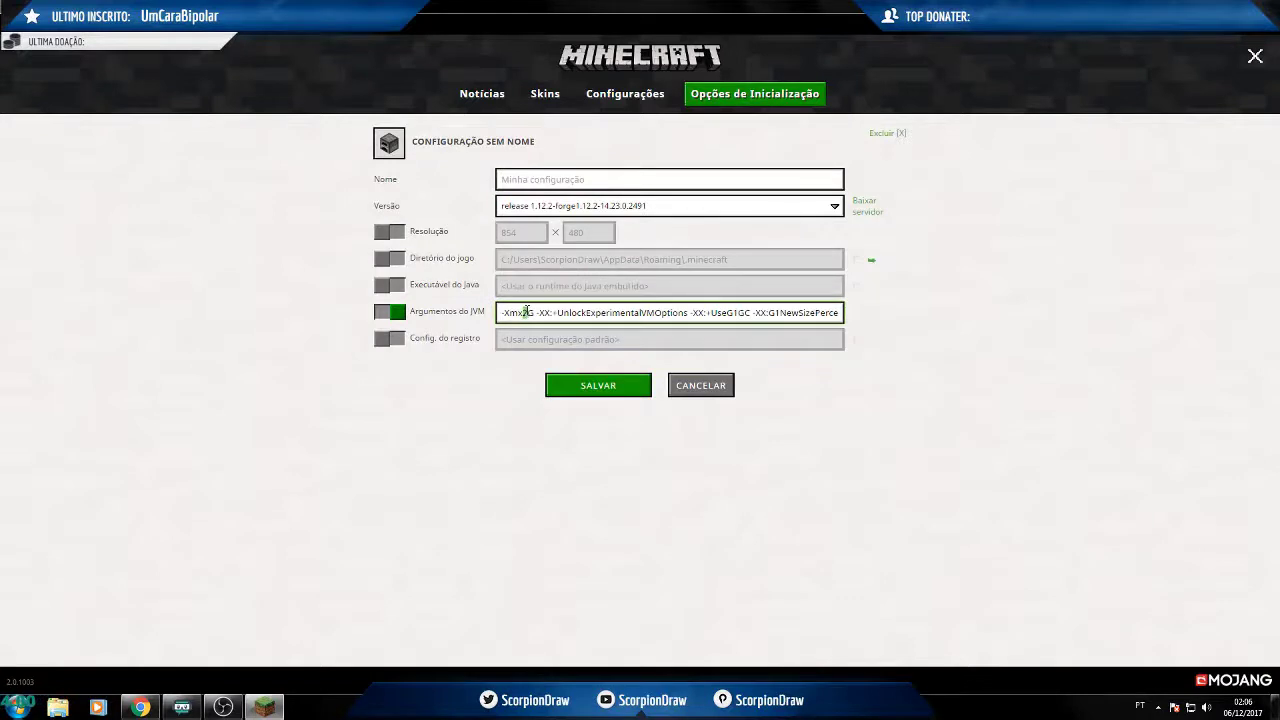
left_click(596, 389)
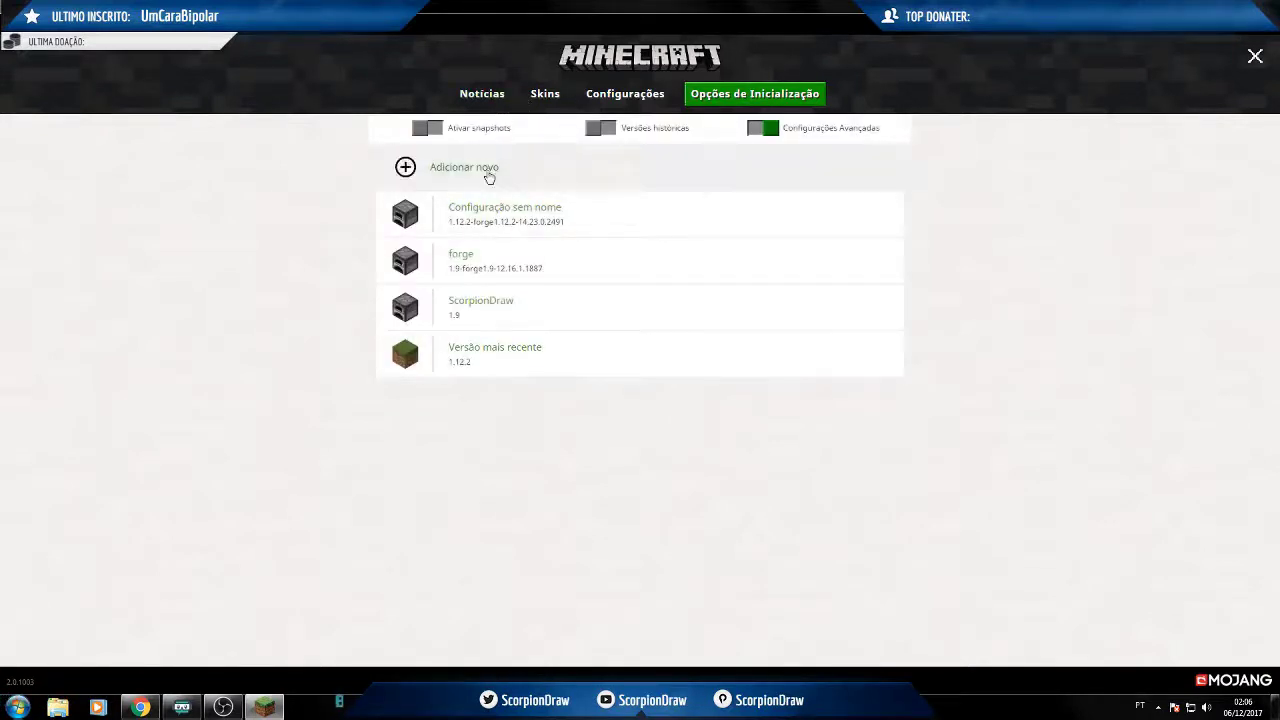
Relaunch Minecraft 1.12.2 with the unnamed Forge configuration and load the existing creative world New World.
left_click(488, 97)
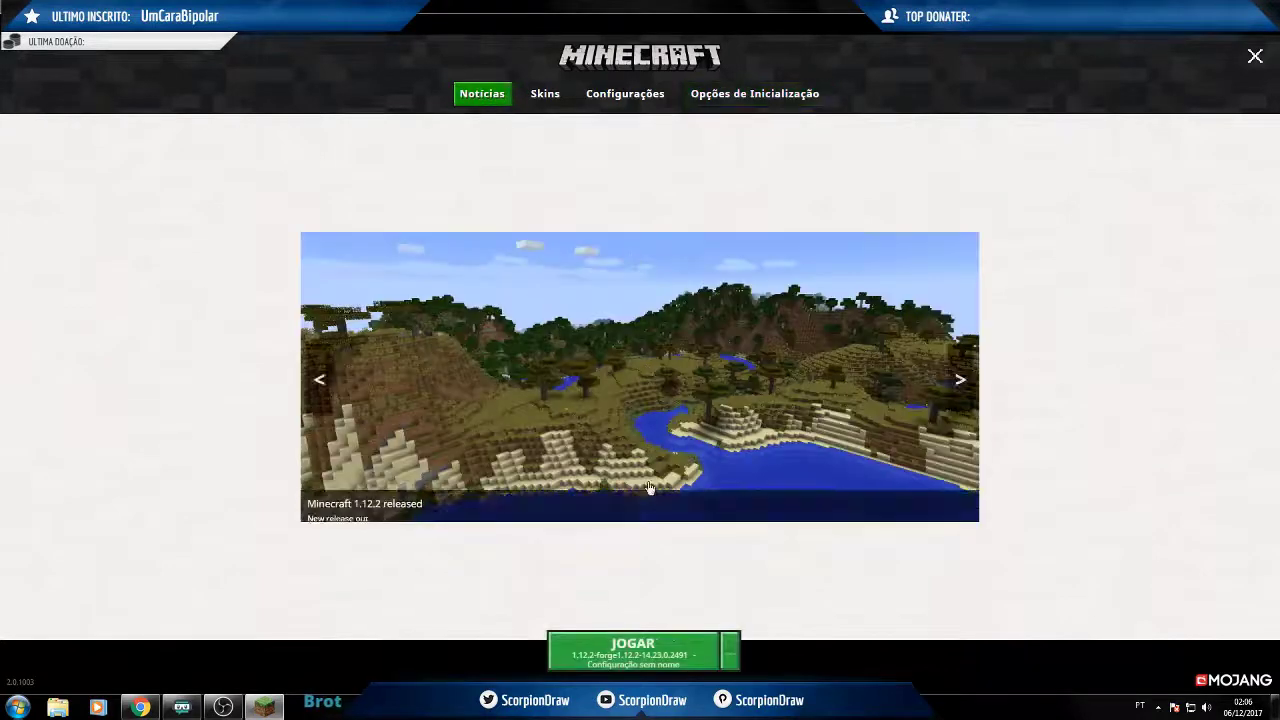
left_click(669, 646)
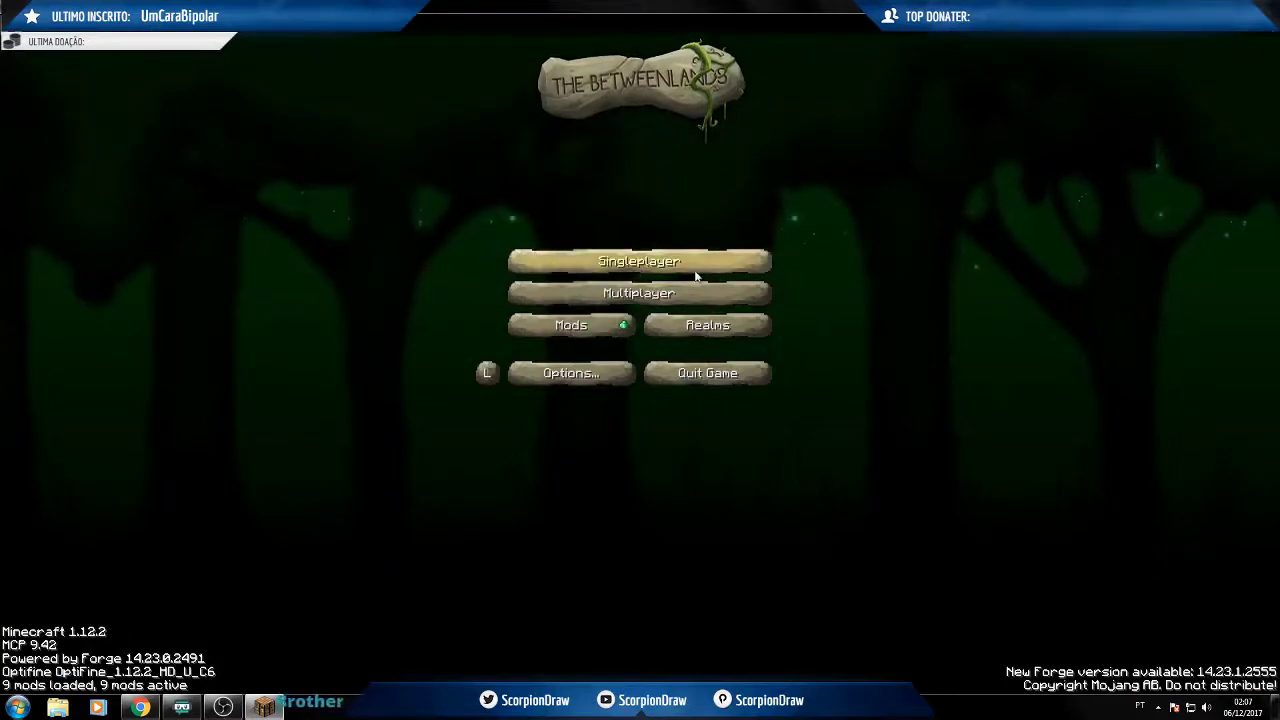
left_click(639, 259)
left_click(479, 66)
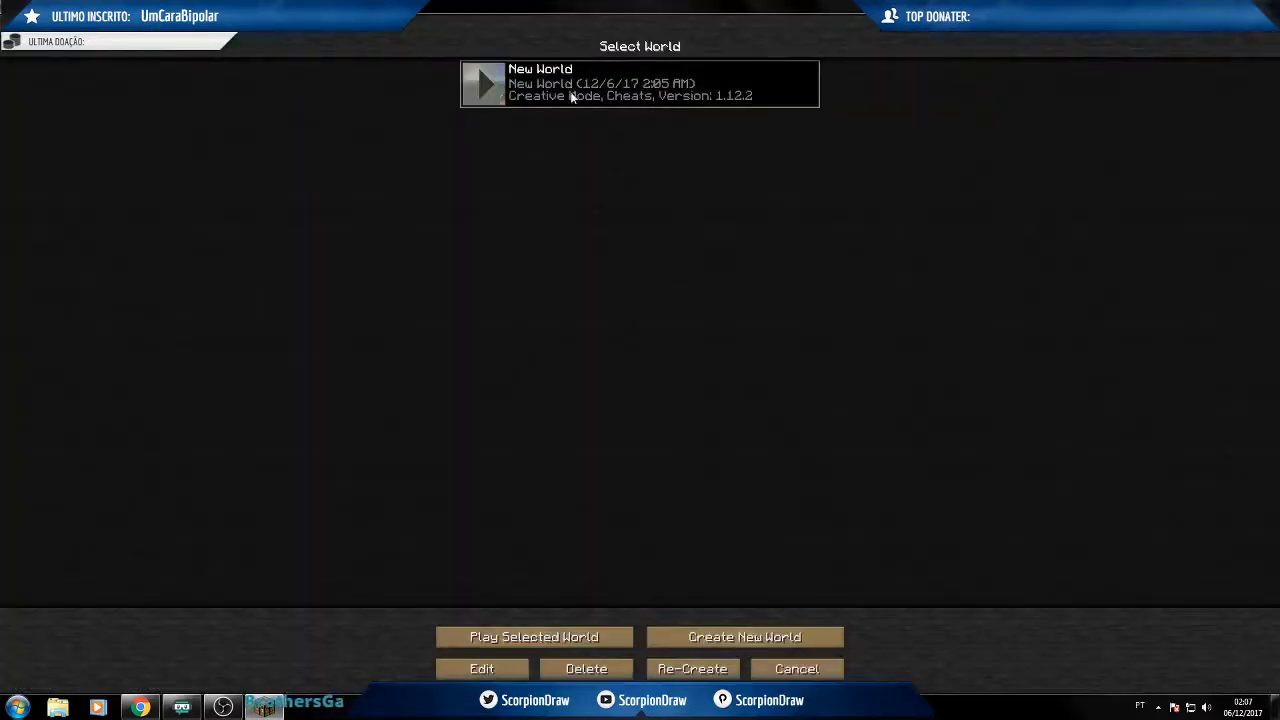
left_click(576, 638)
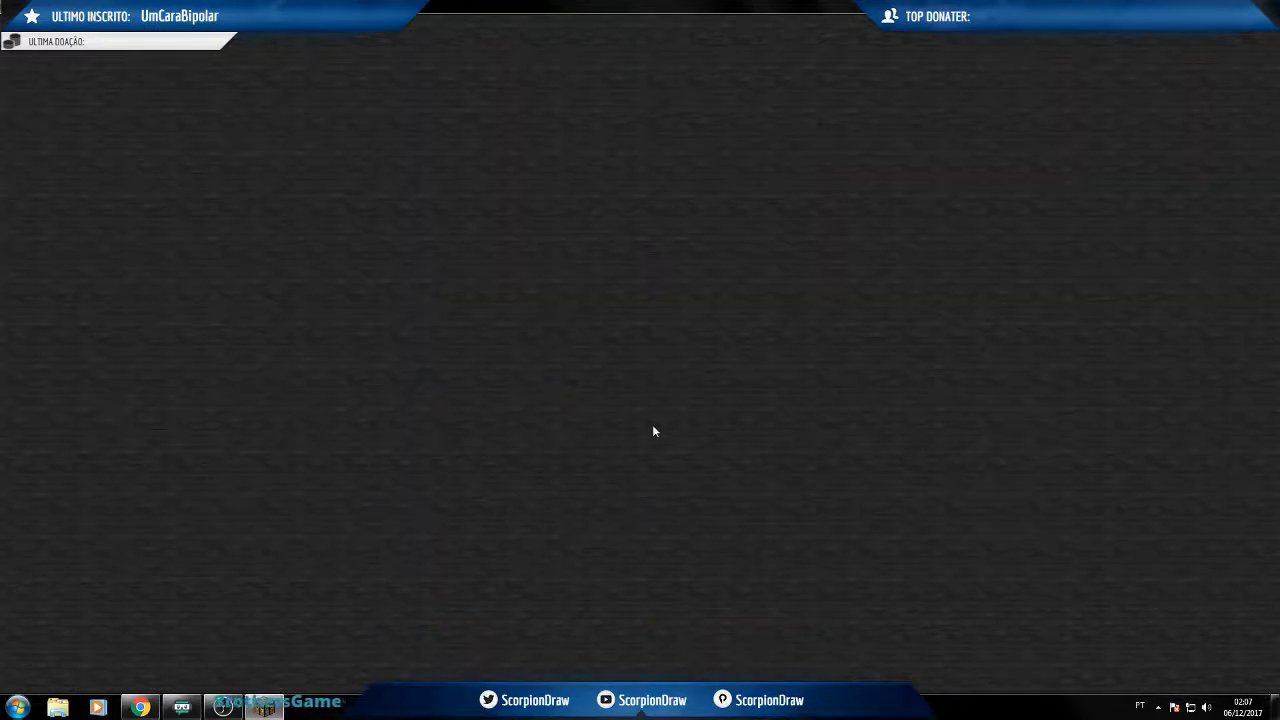